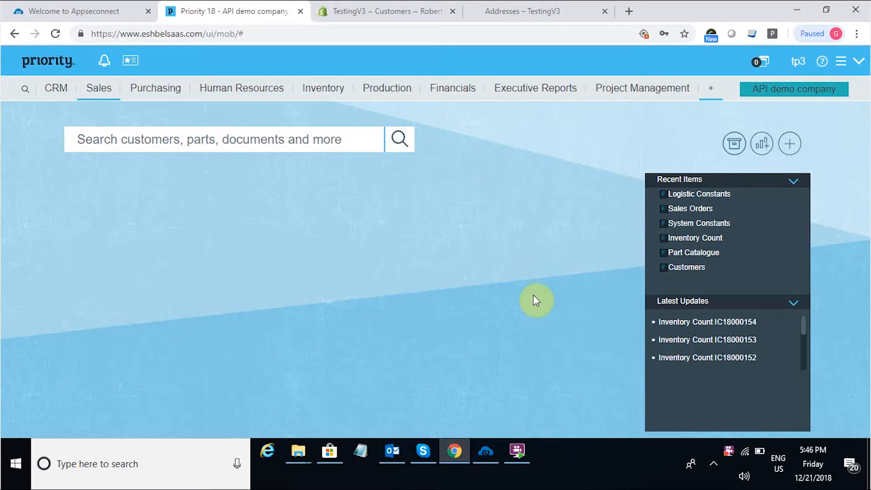
Open the TestingV3 store's default-address edit form, scroll through it, and return to Priority 18.
click(538, 9)
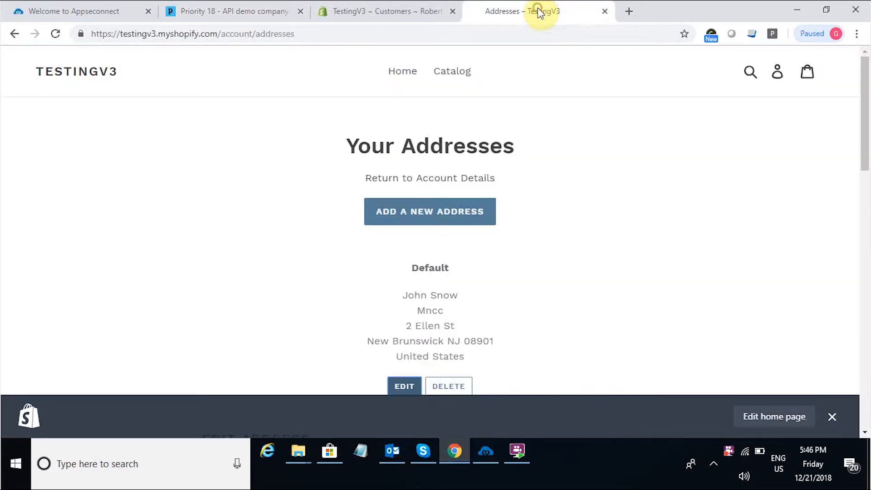
click(404, 384)
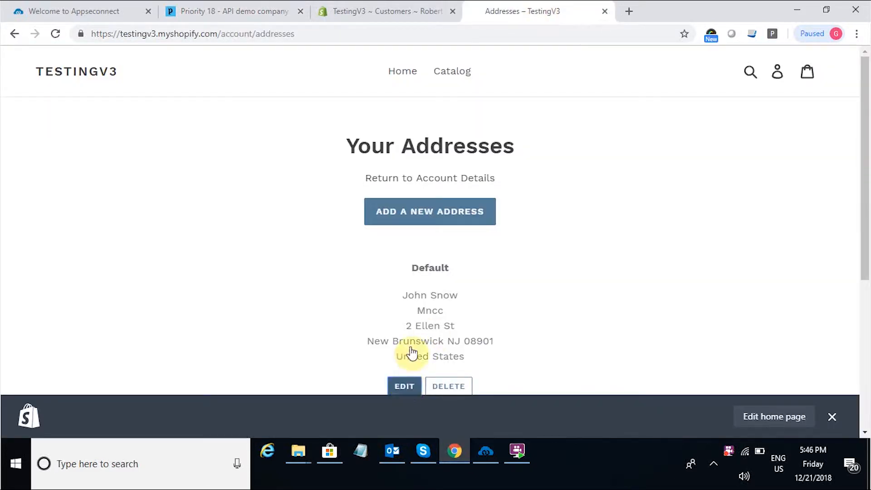
scroll(865, 311, down, 6)
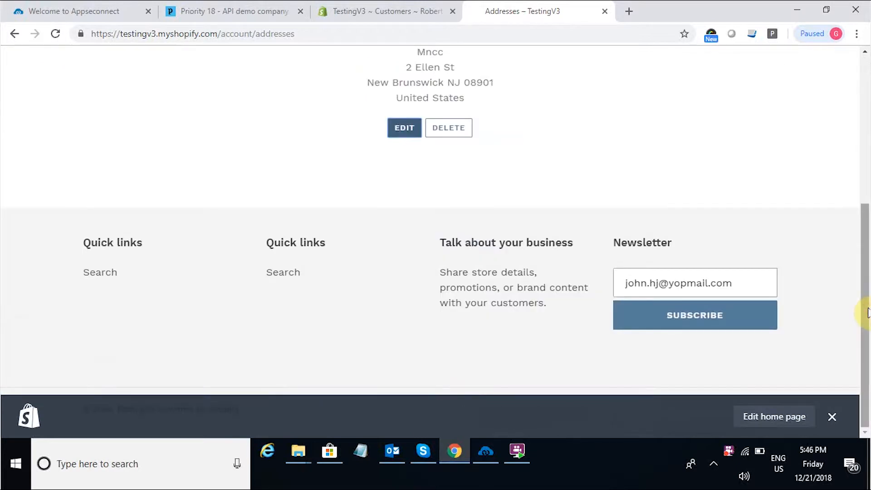
click(413, 131)
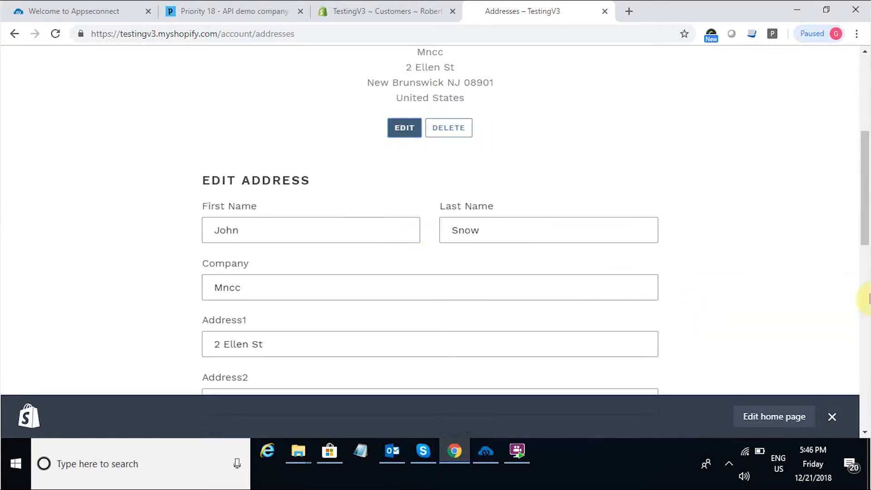
scroll(866, 298, down, 7)
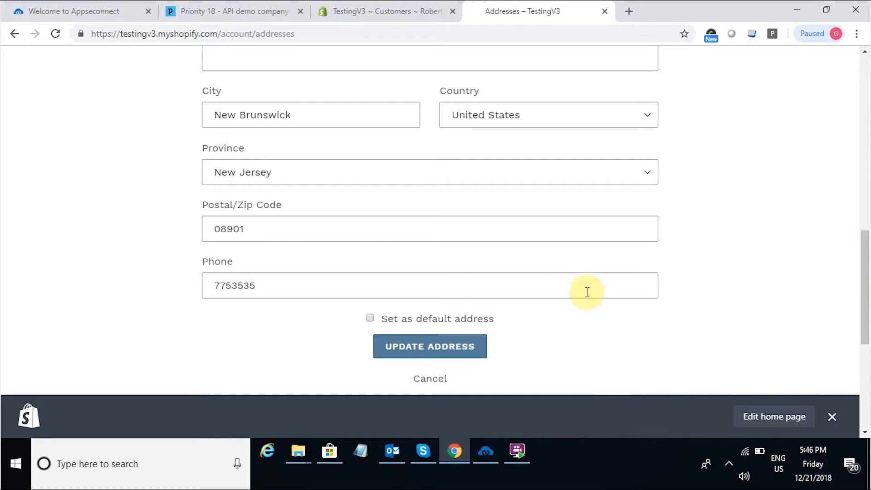
click(253, 10)
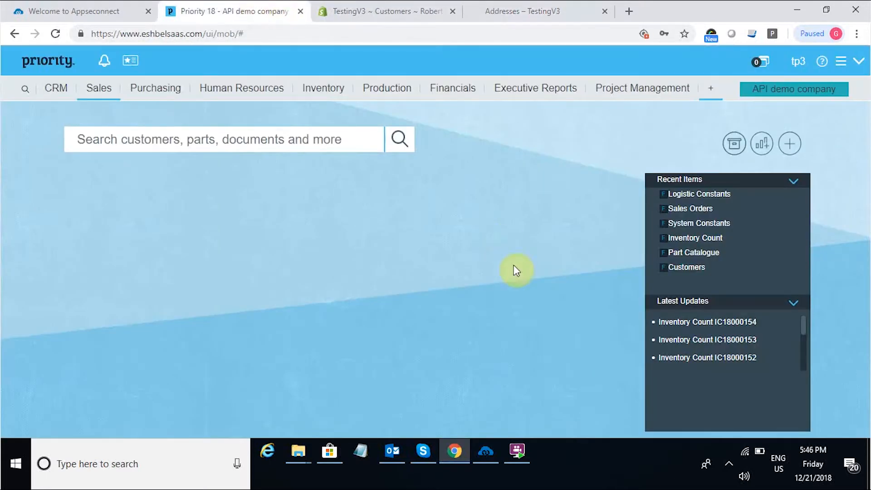
Open APPSeCONNECT's Sync Panel showing the Shopify-to-Priority transaction syncs.
click(486, 450)
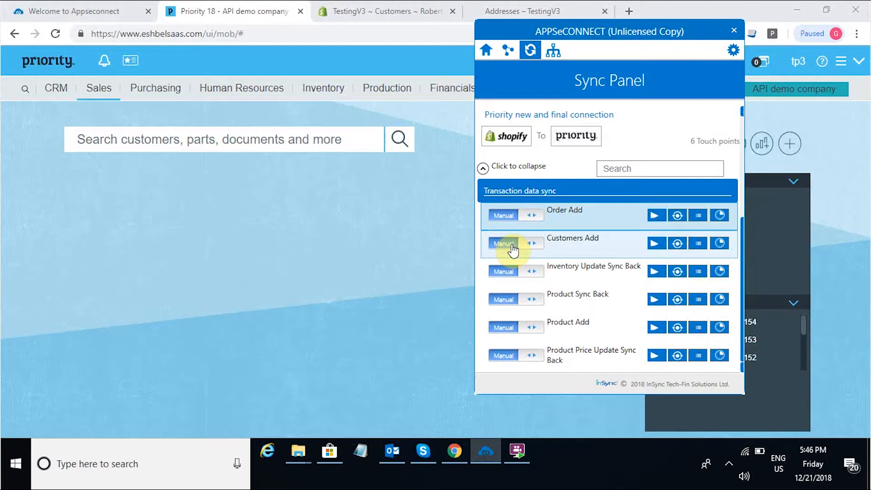
Toggle Order Add to Auto and back to Manual, then run the Customers Add sync.
click(498, 211)
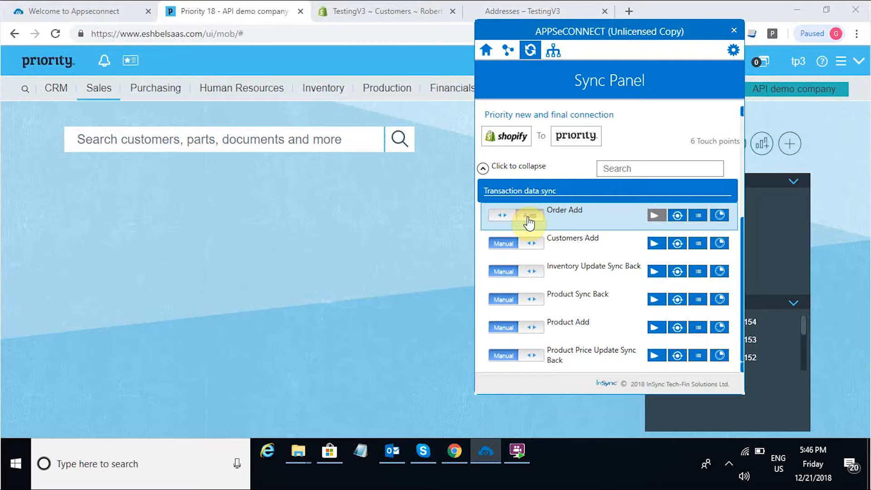
click(508, 224)
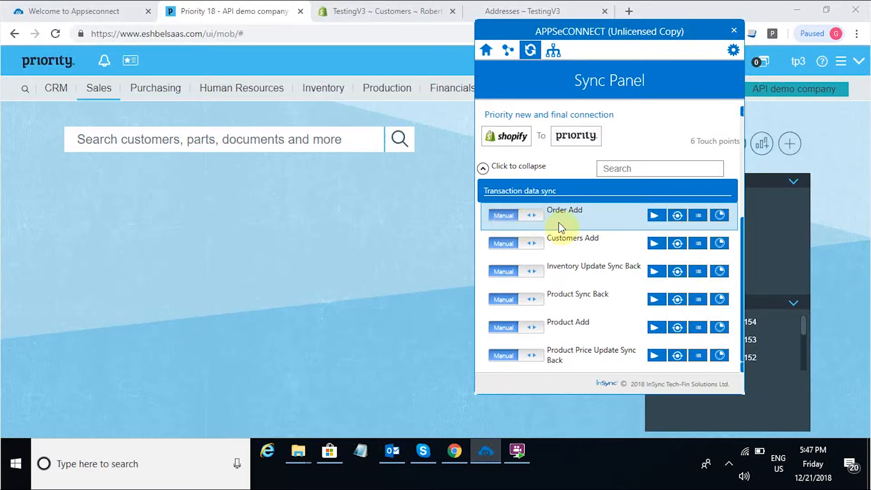
click(653, 243)
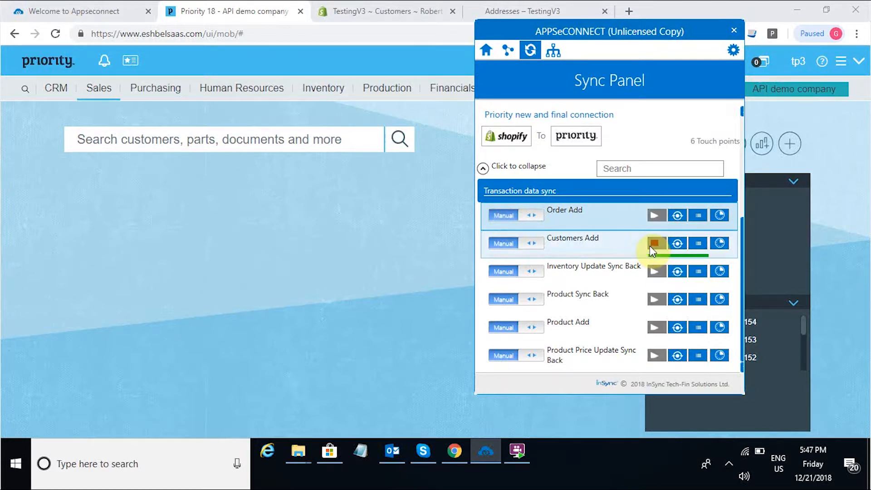
click(448, 236)
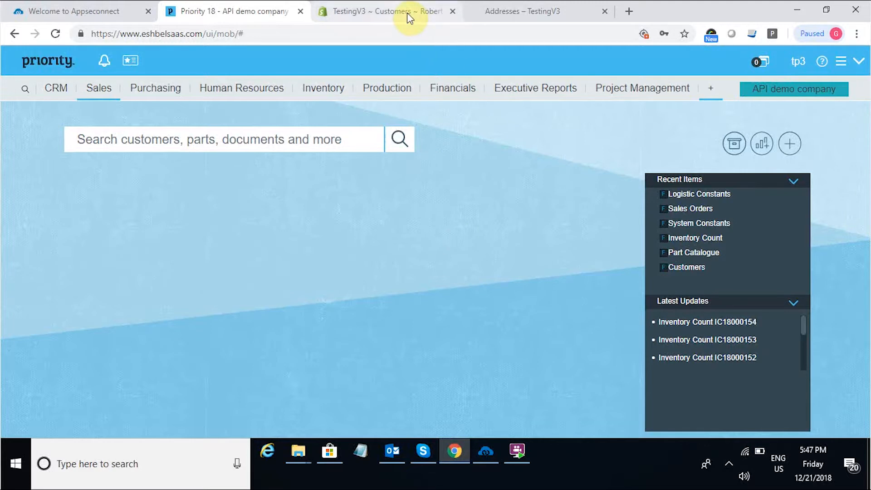
Open the Customers form under CRM > Customers.
click(58, 90)
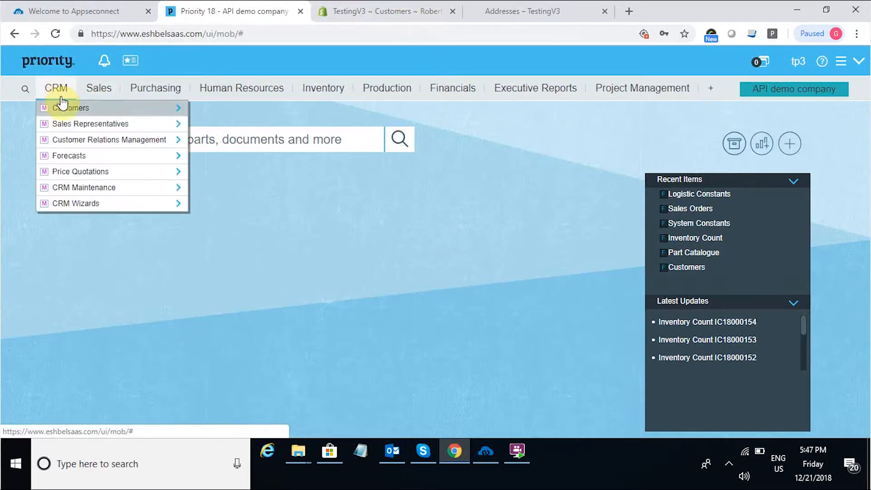
click(61, 105)
click(214, 108)
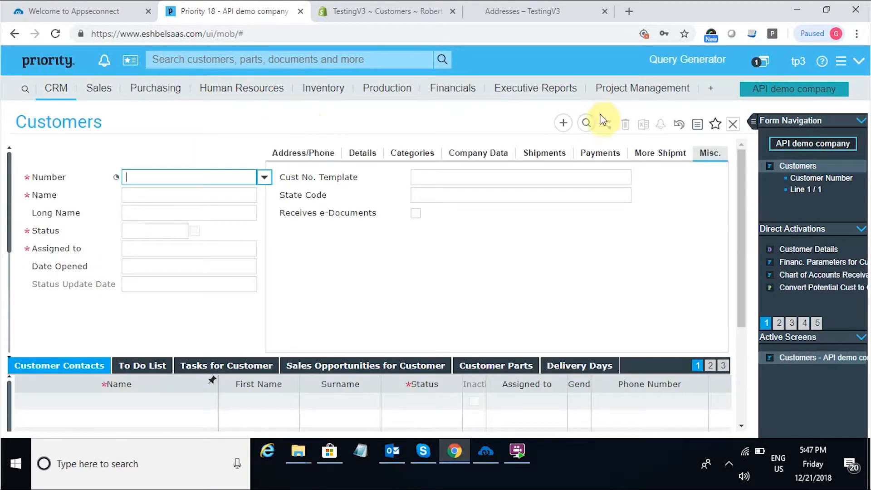
Query the synced customer by full name, check their Address/Phone details, then close the form.
click(586, 123)
click(234, 195)
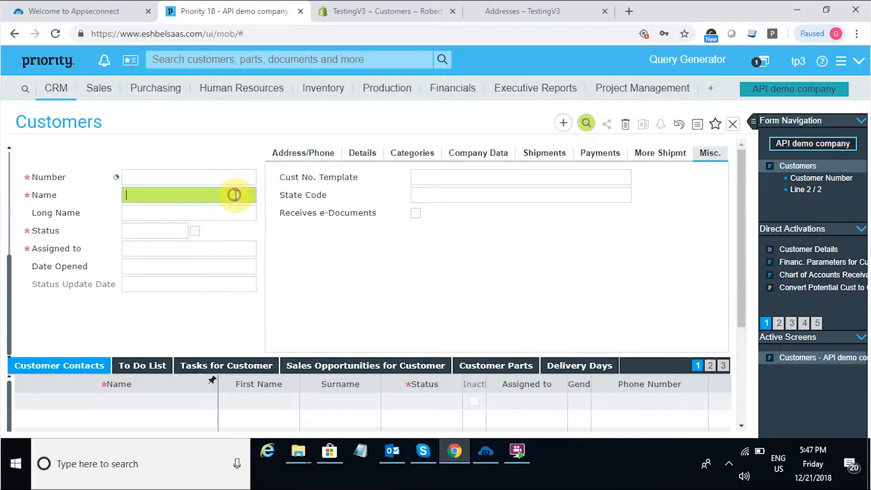
text(John Snow)
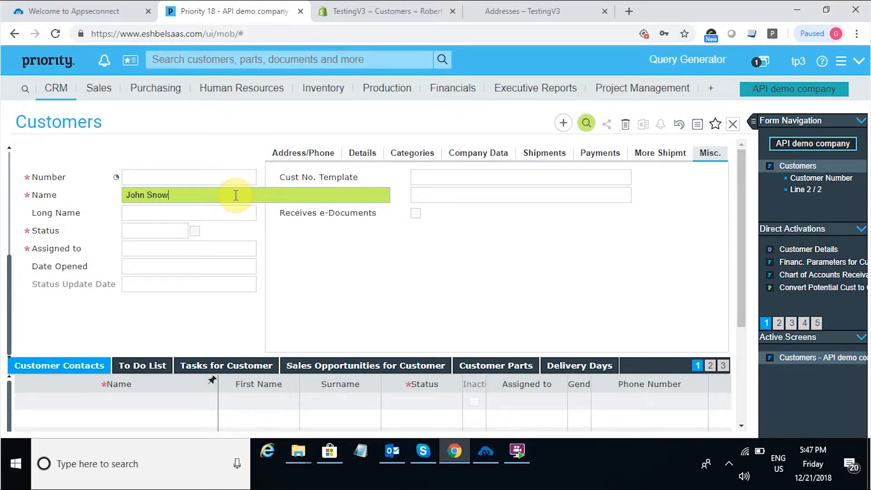
key(Return)
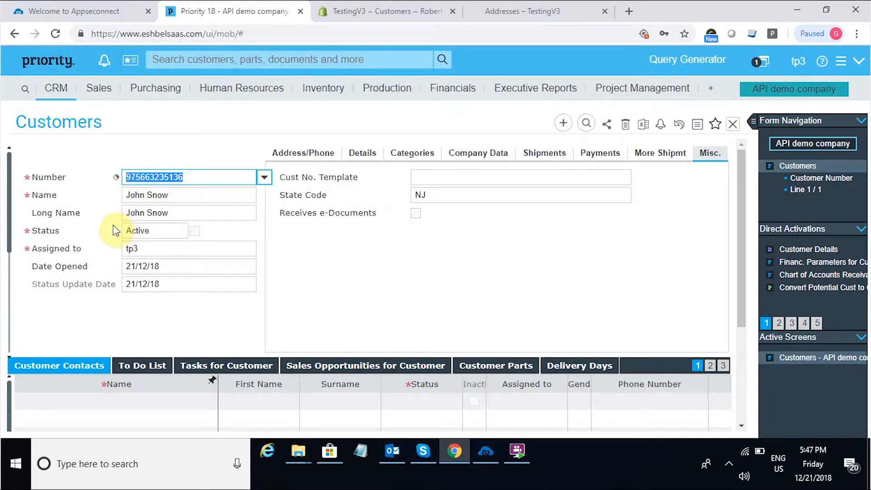
click(302, 153)
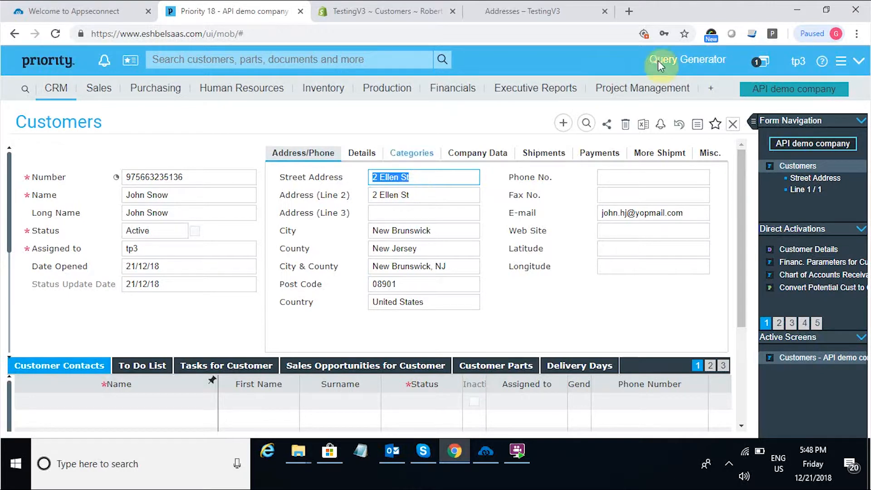
click(732, 124)
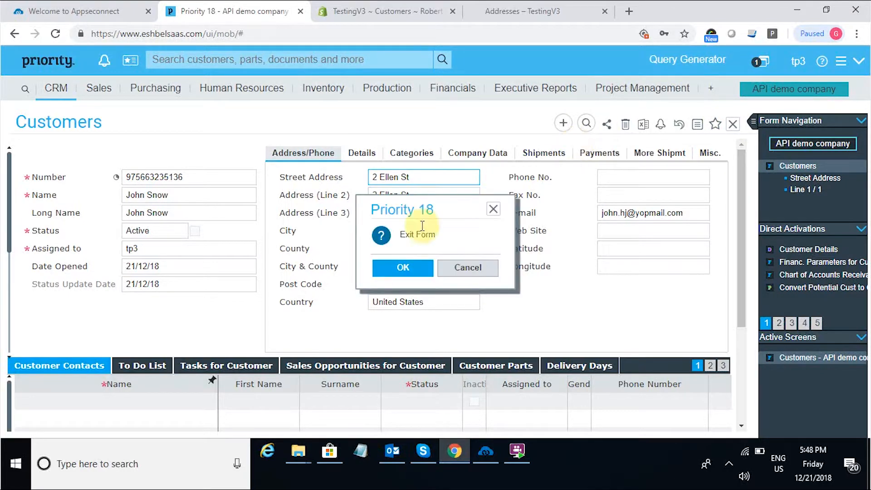
Confirm exiting Customers and open the Part Catalogue form under Inventory.
click(402, 268)
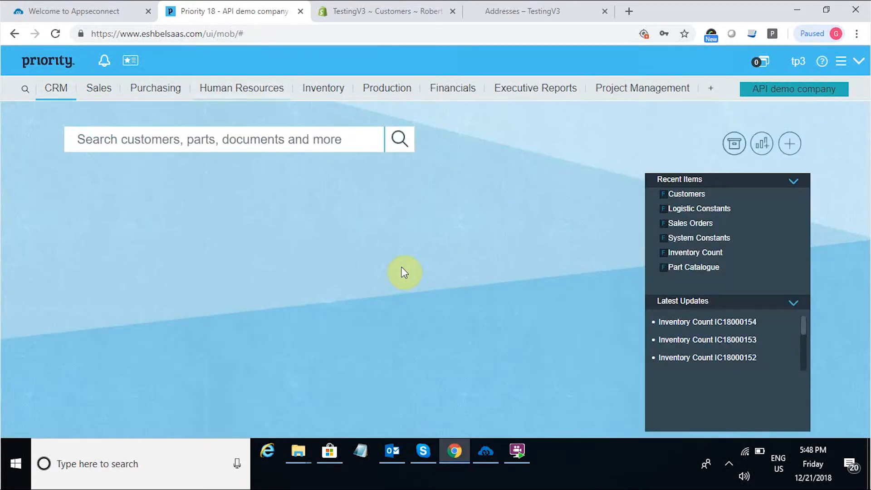
click(301, 91)
mouse_move(317, 109)
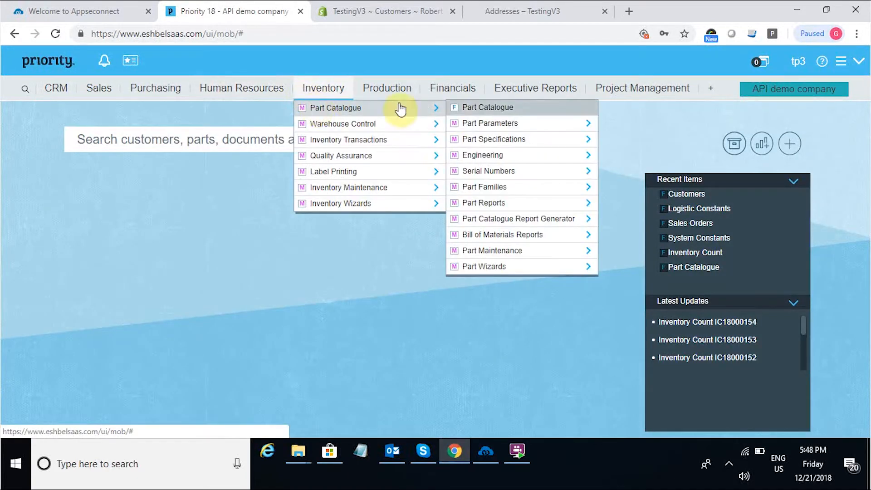
click(477, 109)
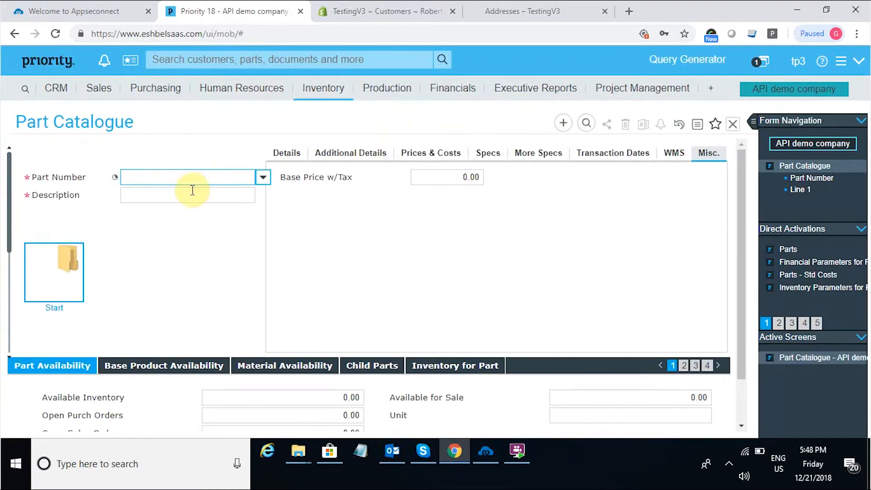
Query part item537 and show its Additional Details, including the web-site purchase flag.
click(587, 123)
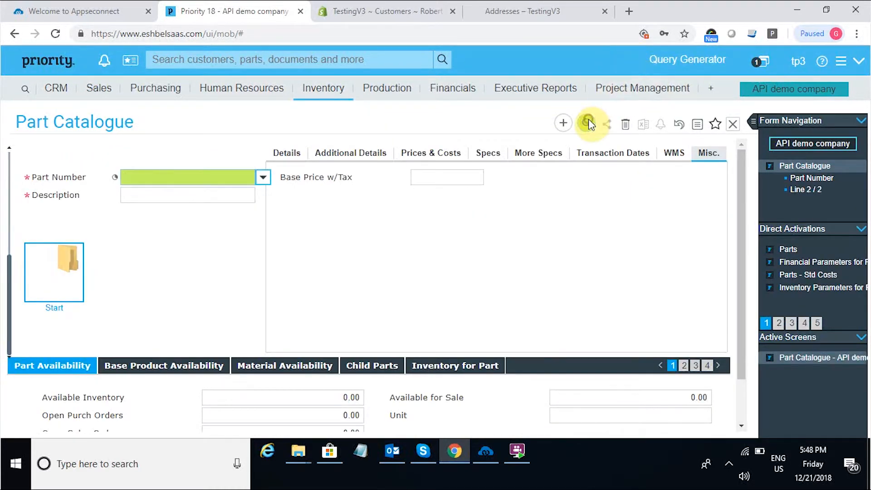
text(item537)
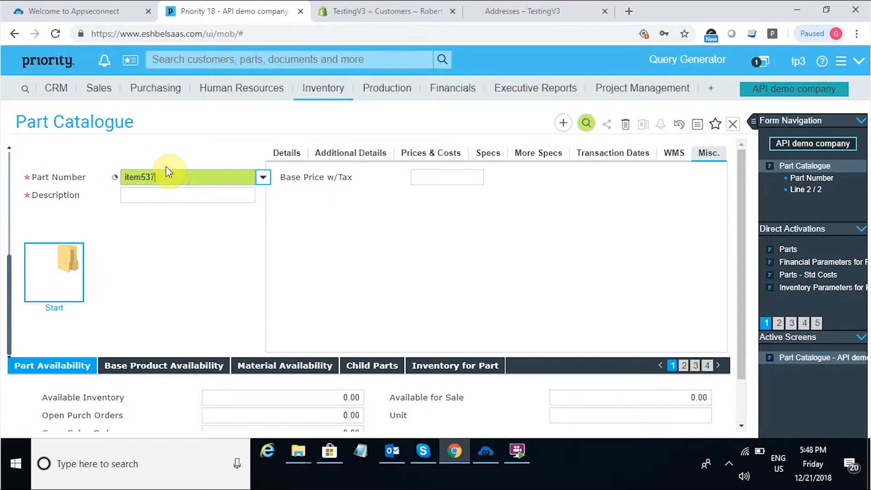
key(Return)
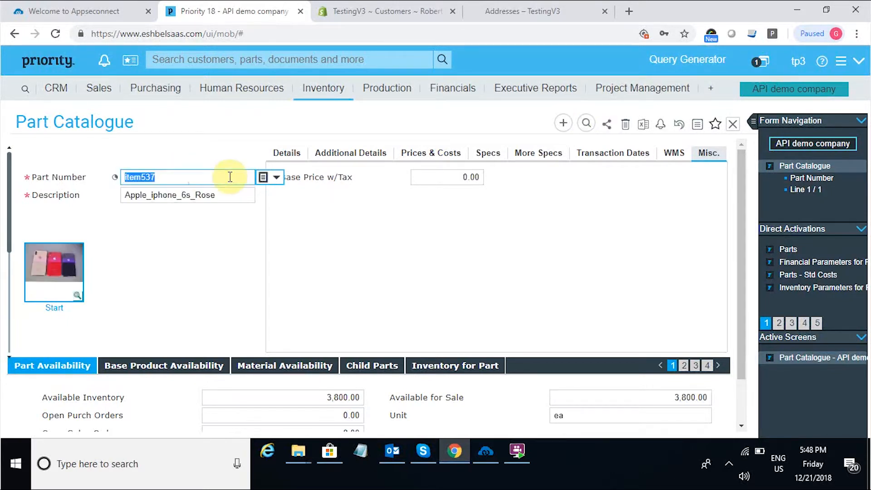
click(341, 152)
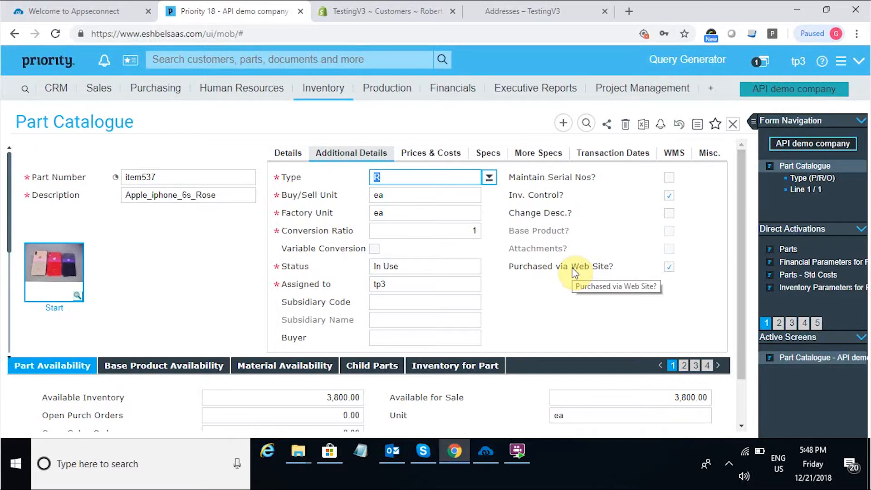
Browse item537's prices, general details and e-commerce categories (e-category 2).
click(450, 157)
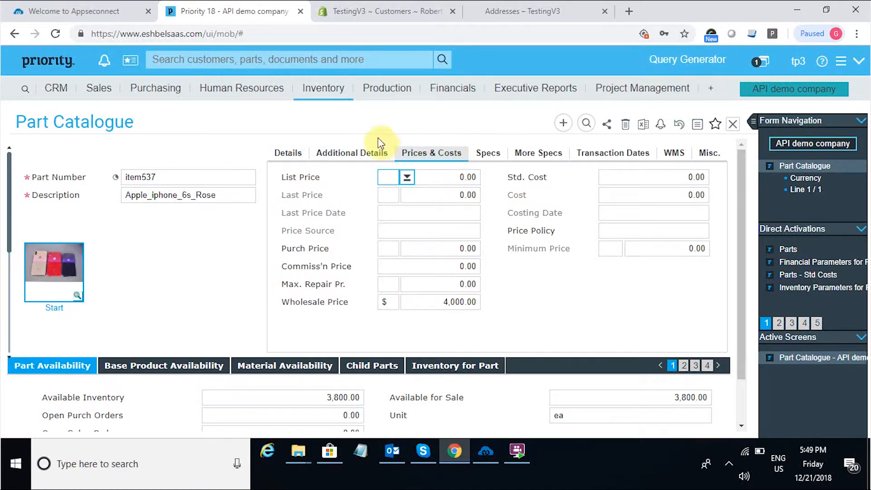
click(297, 153)
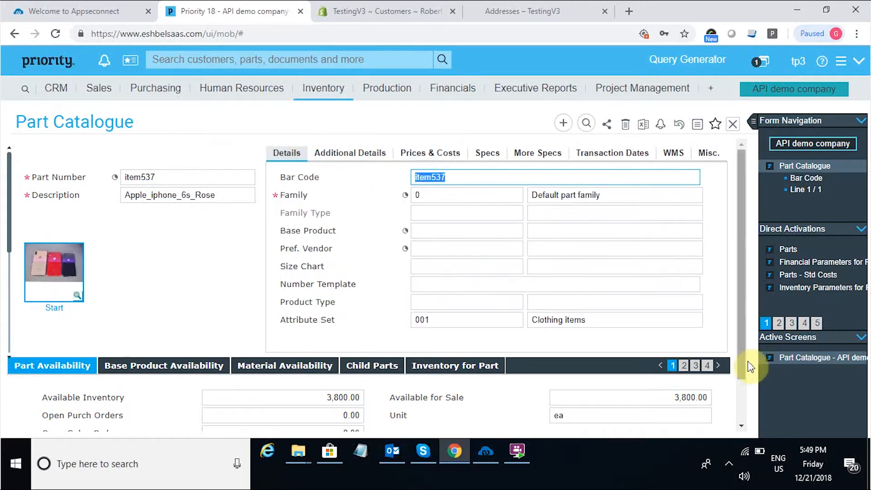
click(718, 366)
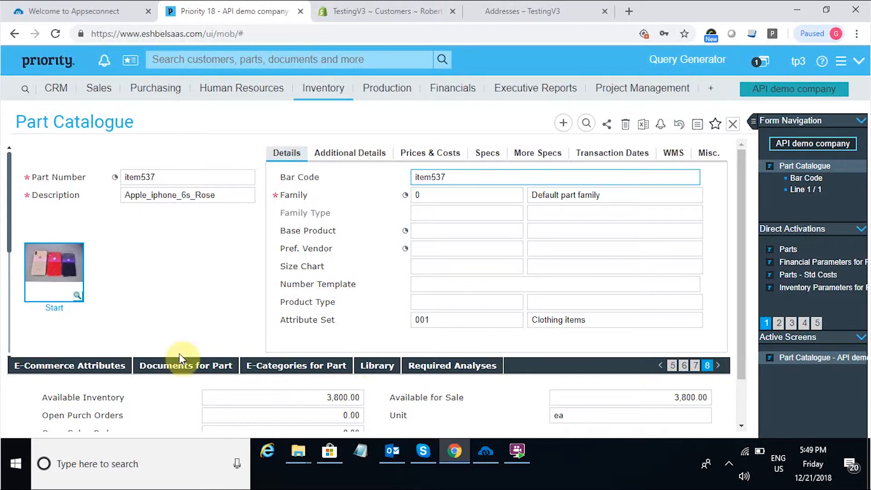
click(123, 370)
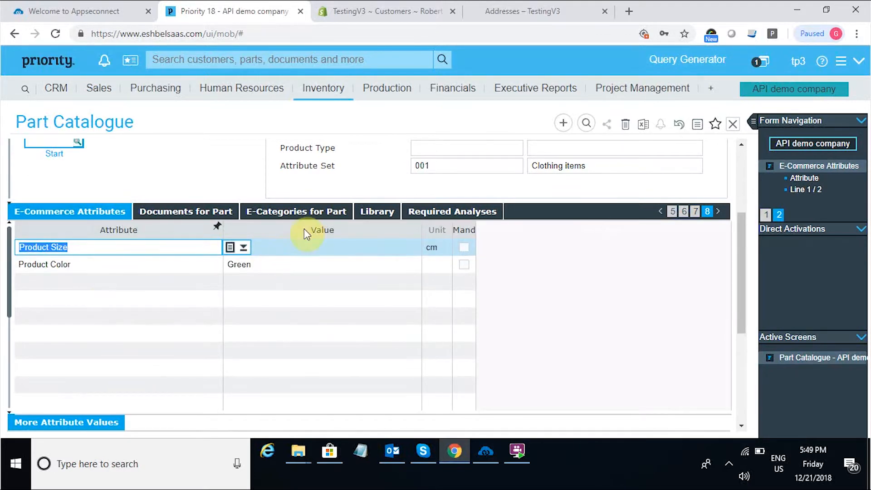
click(314, 211)
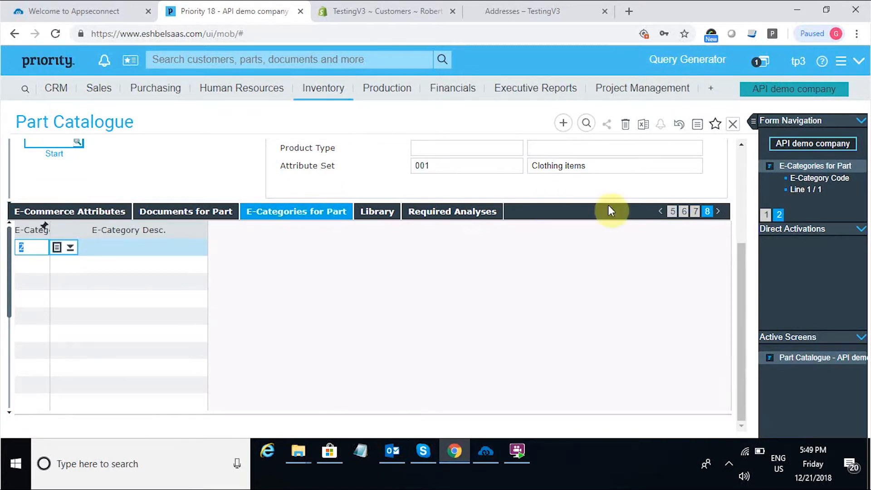
View item537's remarks (Iphone_6s), then close the Part Catalogue form and confirm exit.
click(719, 212)
click(719, 212)
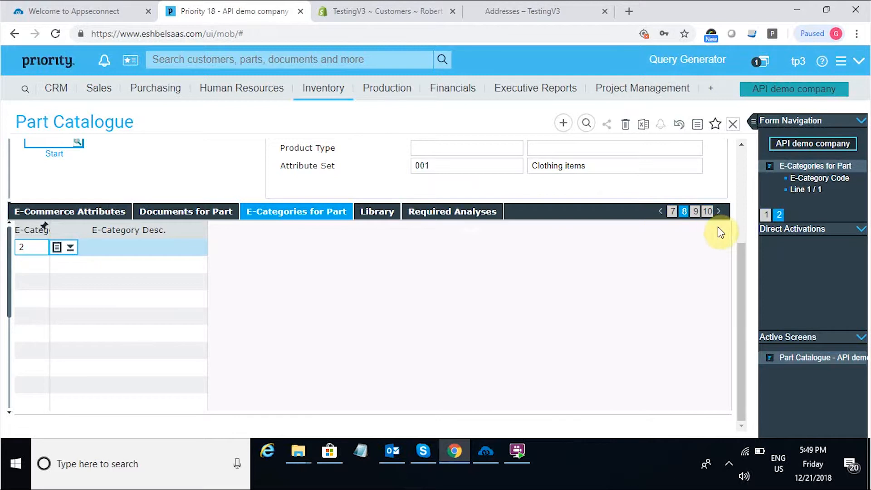
click(703, 212)
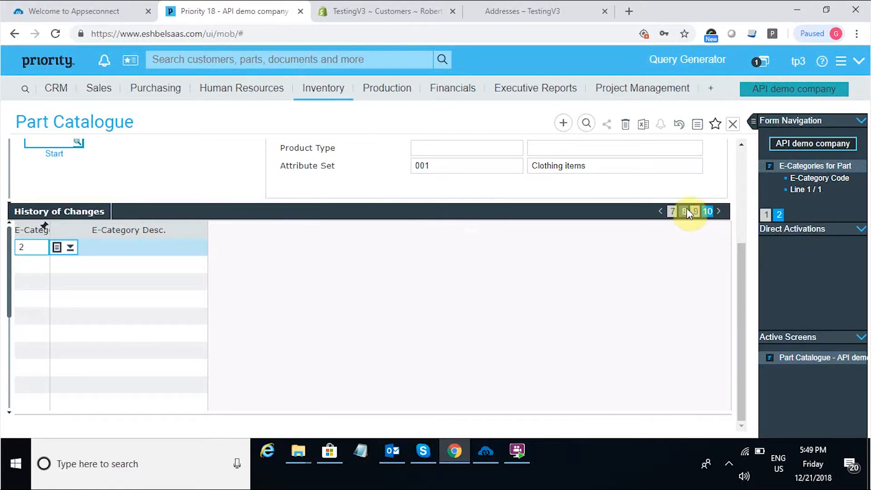
click(695, 211)
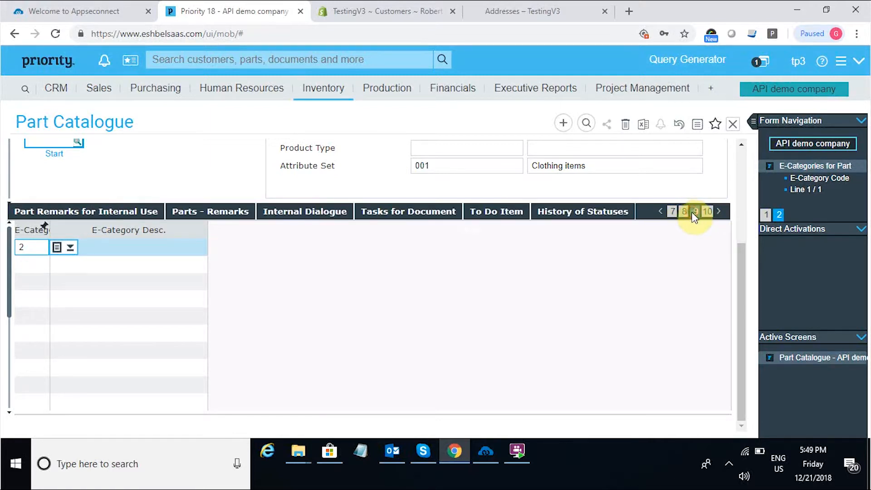
click(240, 211)
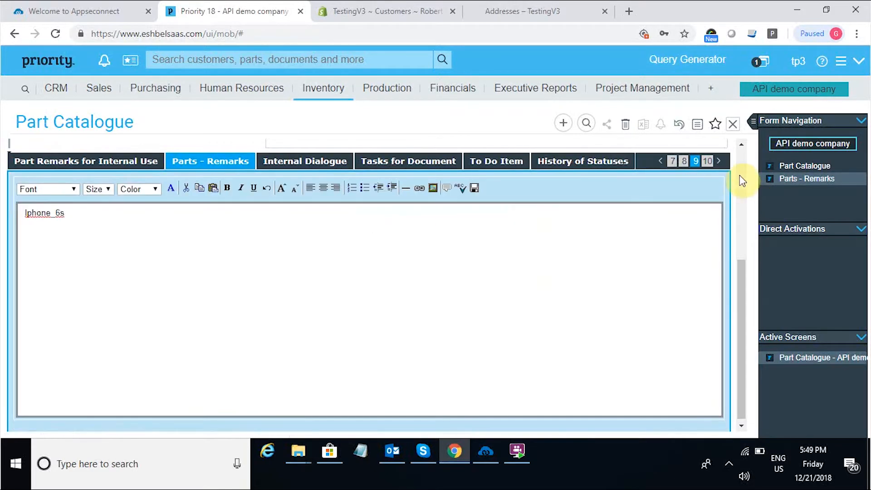
click(741, 181)
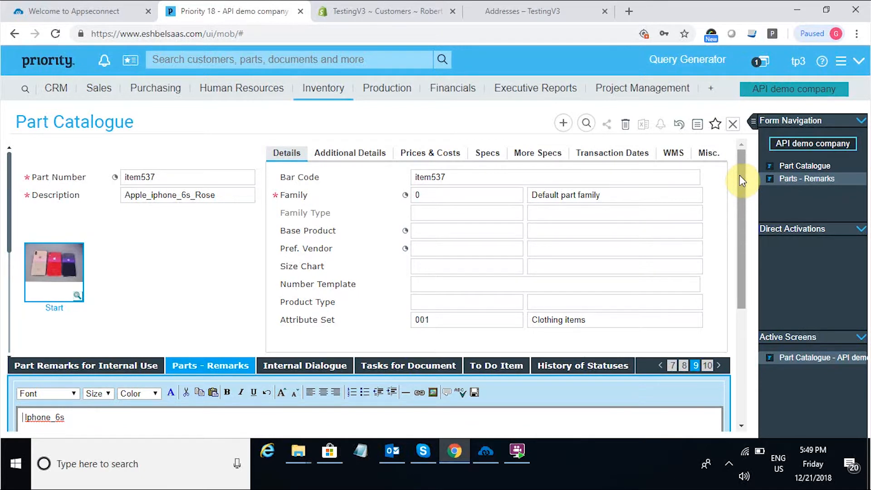
click(734, 124)
click(390, 272)
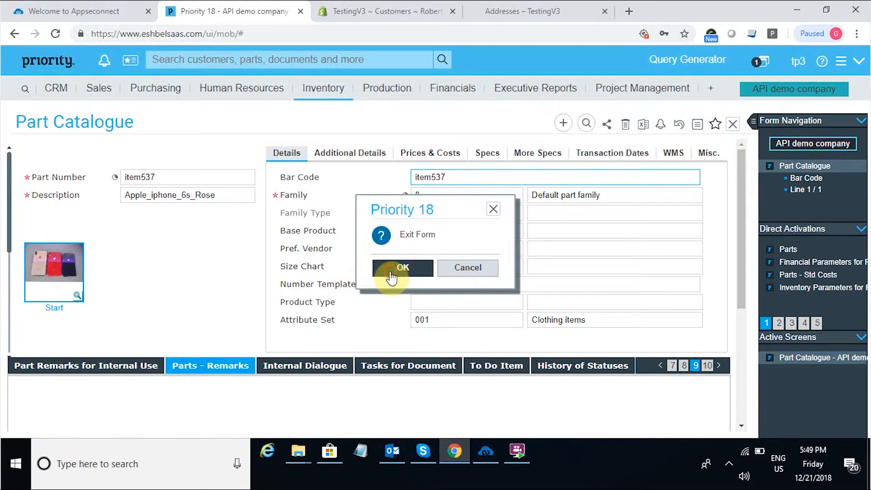
Run the Priority-to-Shopify Product Add (Part Catalogue) sync from the Sync Panel.
click(485, 453)
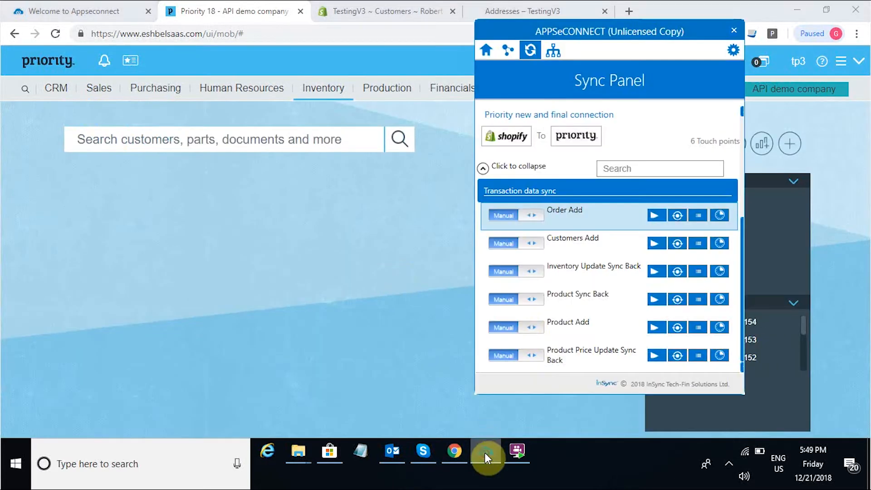
click(493, 170)
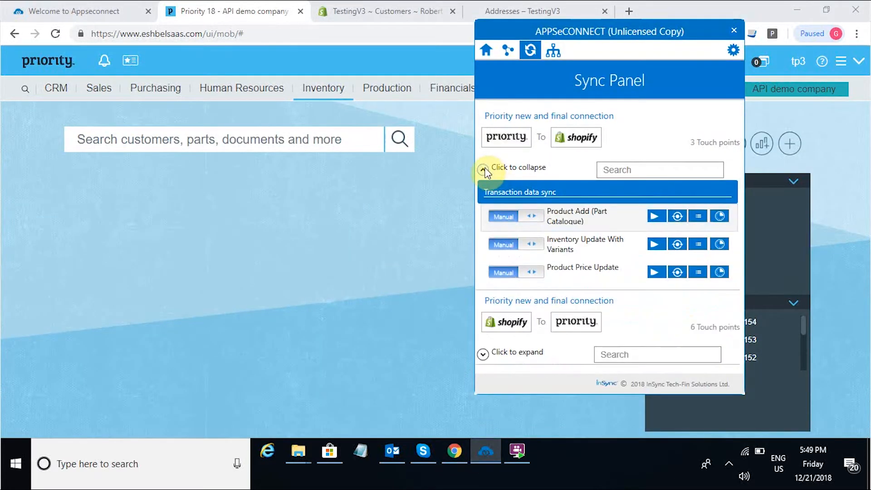
click(654, 217)
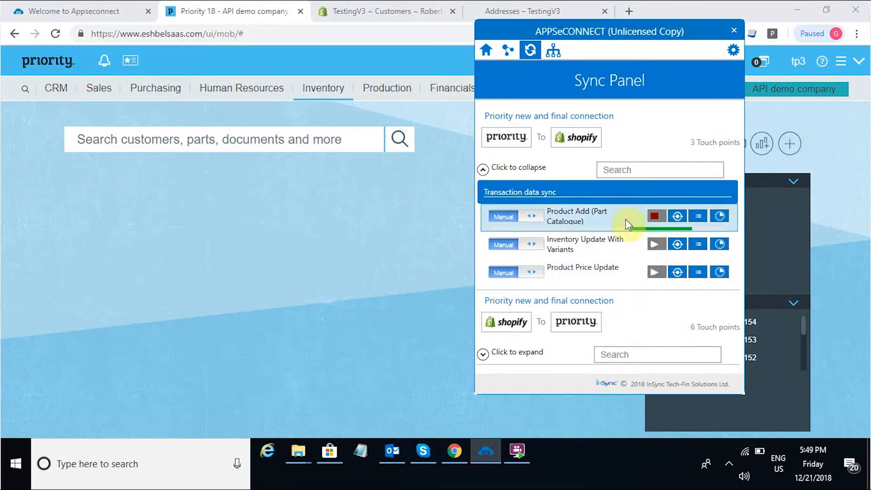
click(225, 296)
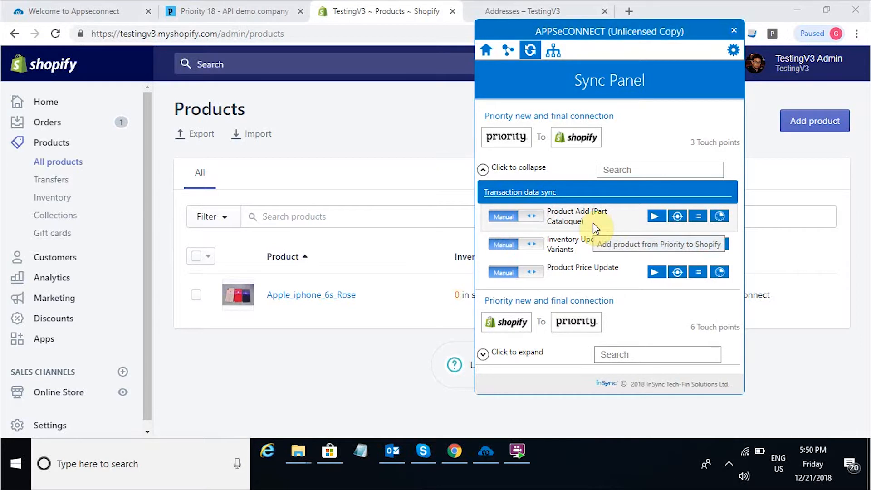
Check the Apple_iphone_6s_Rose variant in Shopify (SKU item537, inventory 0), then return to Priority.
click(317, 296)
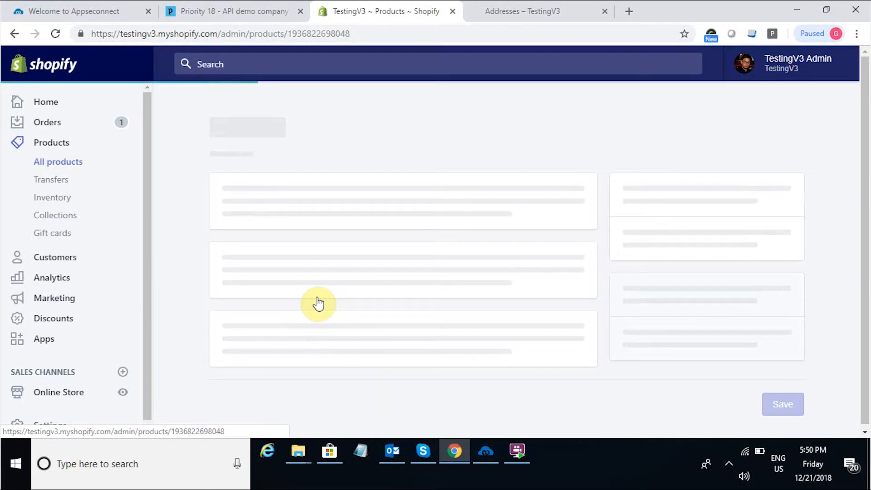
click(868, 256)
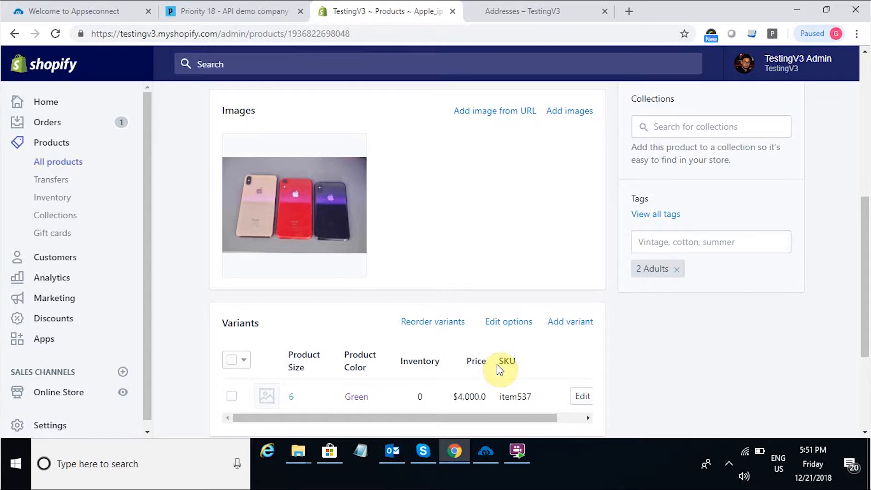
click(245, 15)
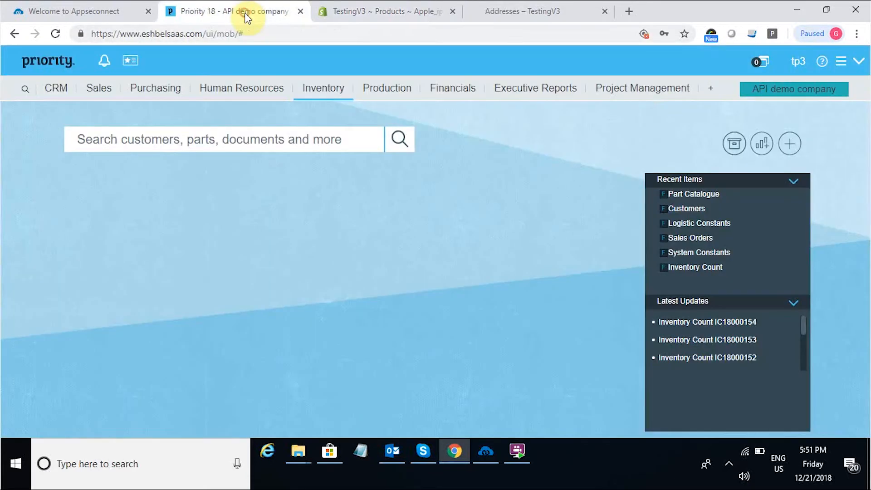
Open the Inventory Count form and add a count dated today with 500 counted for item537.
click(322, 91)
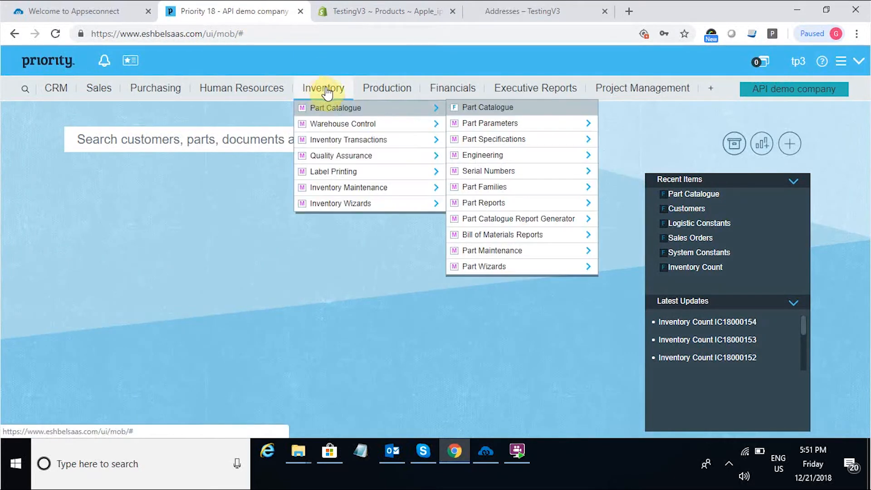
mouse_move(331, 124)
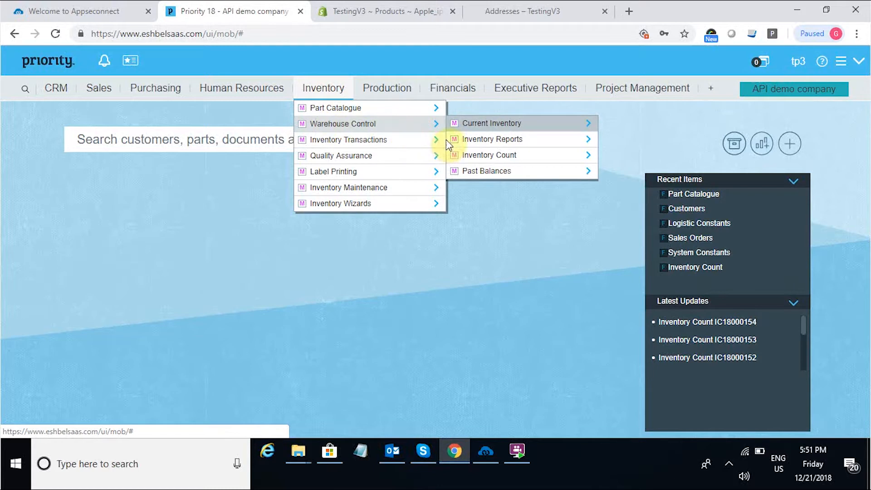
click(477, 156)
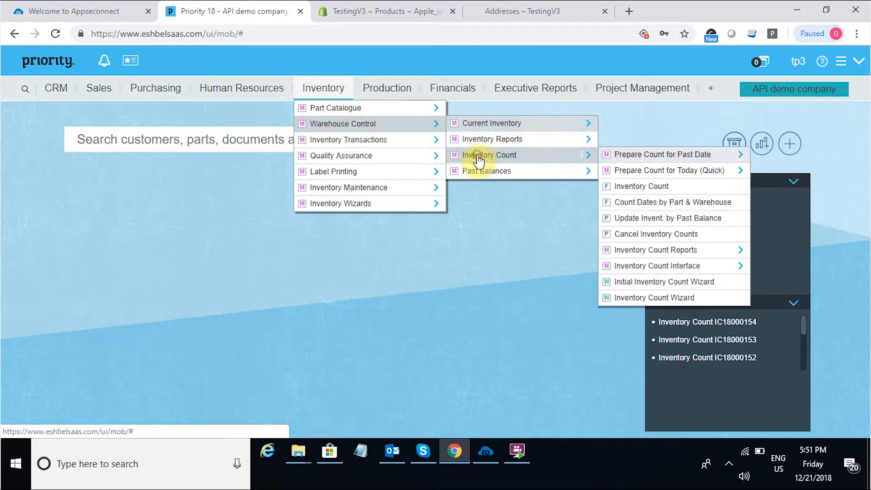
click(619, 186)
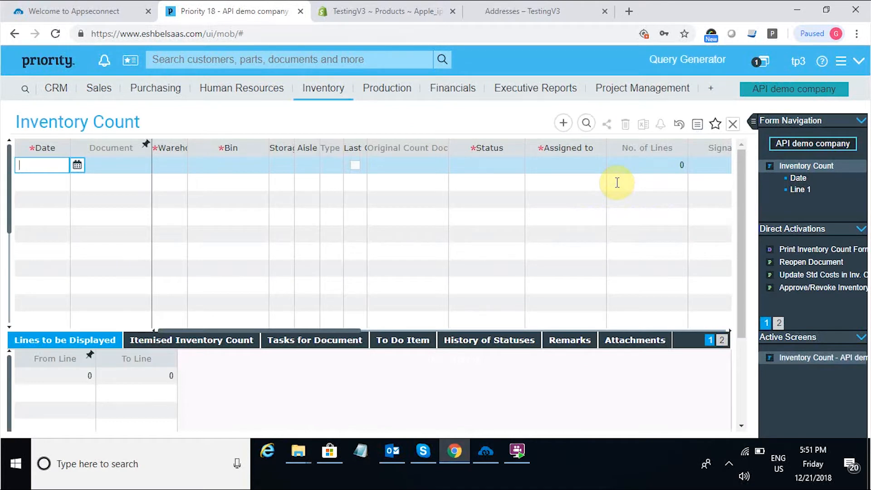
click(79, 164)
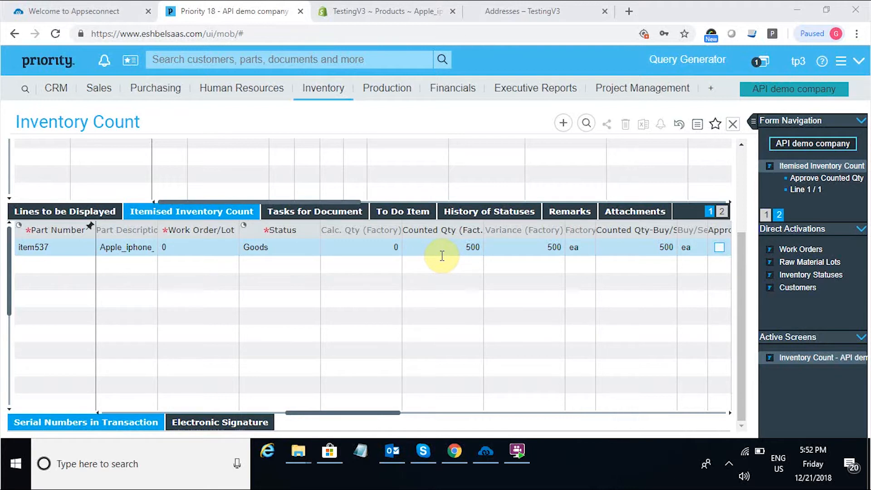
Approve the 500 count for item537 and run the Inventory Update With Variants sync.
click(719, 248)
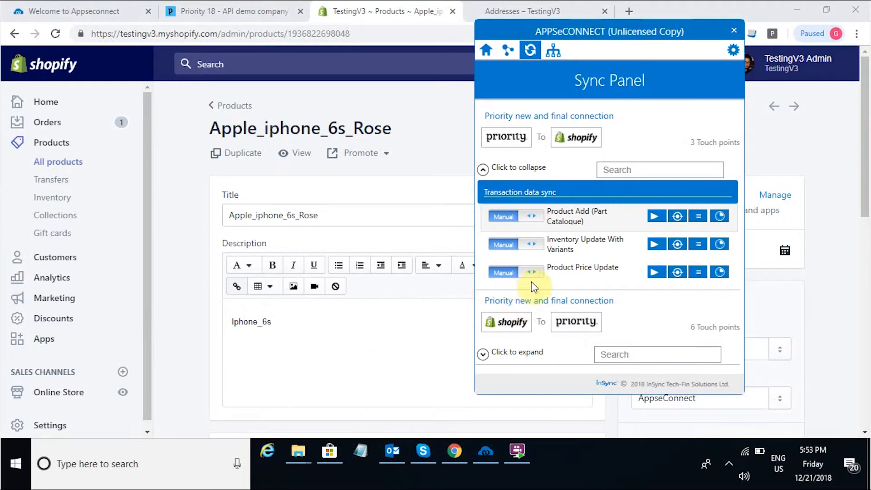
click(654, 245)
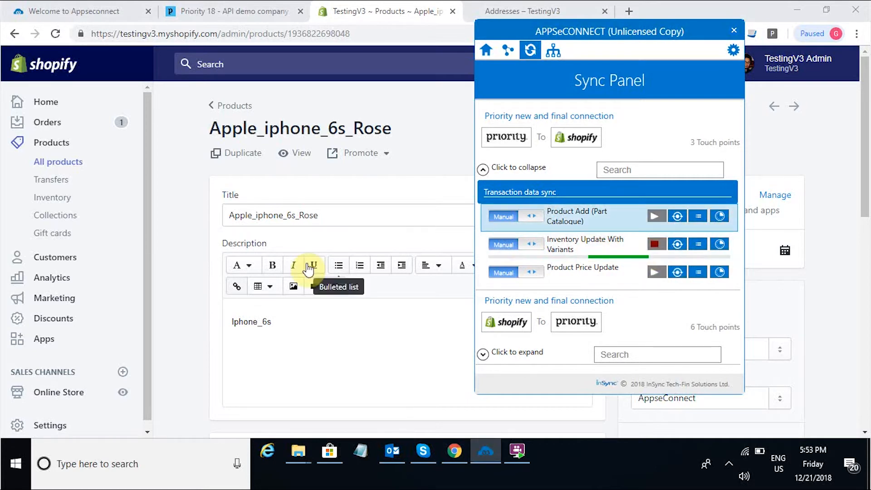
click(378, 95)
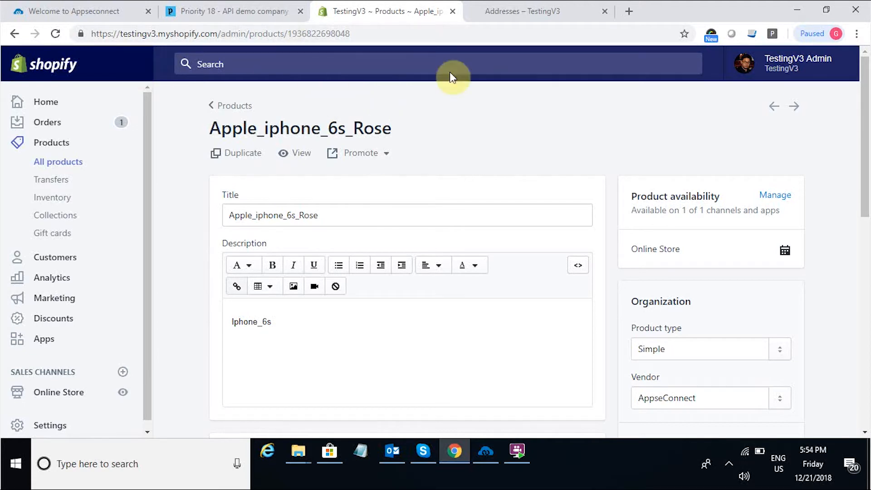
Scroll to the Variants card and confirm the Apple_iphone_6s_Rose variant shows inventory 500.
scroll(857, 227, down, 9)
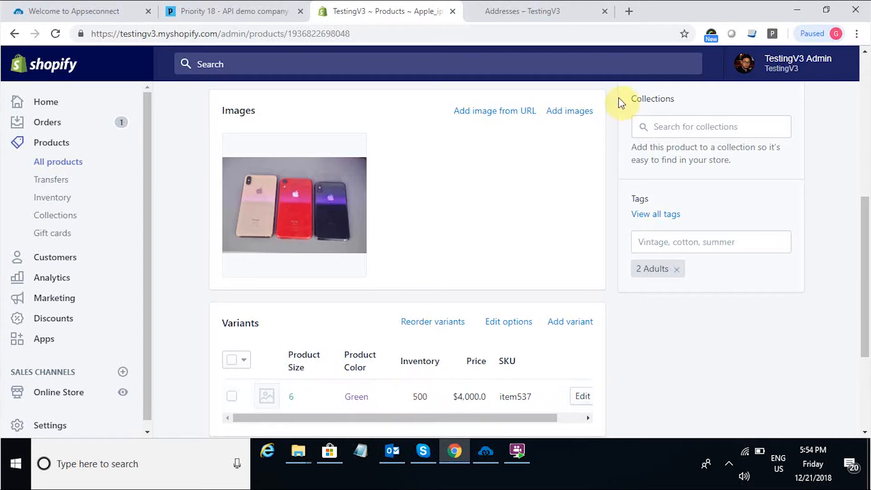
Search the TestingV3 storefront for Apple_iphone_6s_Rose.
click(559, 17)
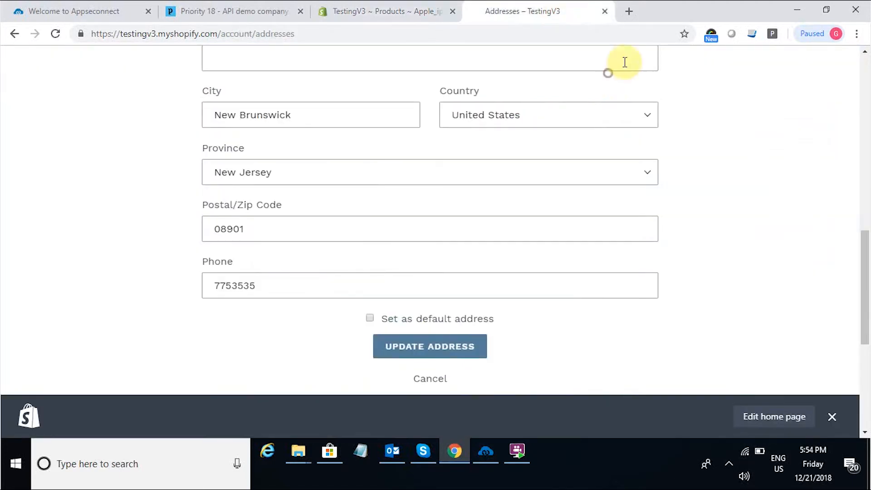
scroll(864, 89, up, 13)
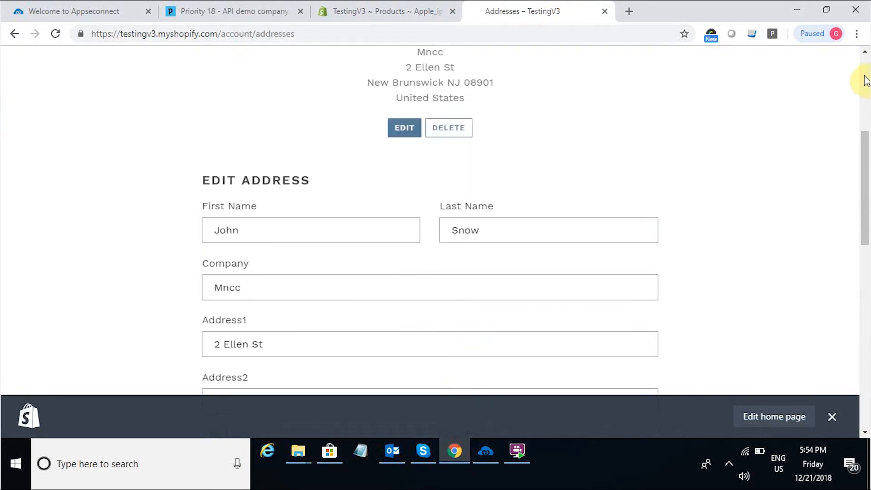
click(749, 72)
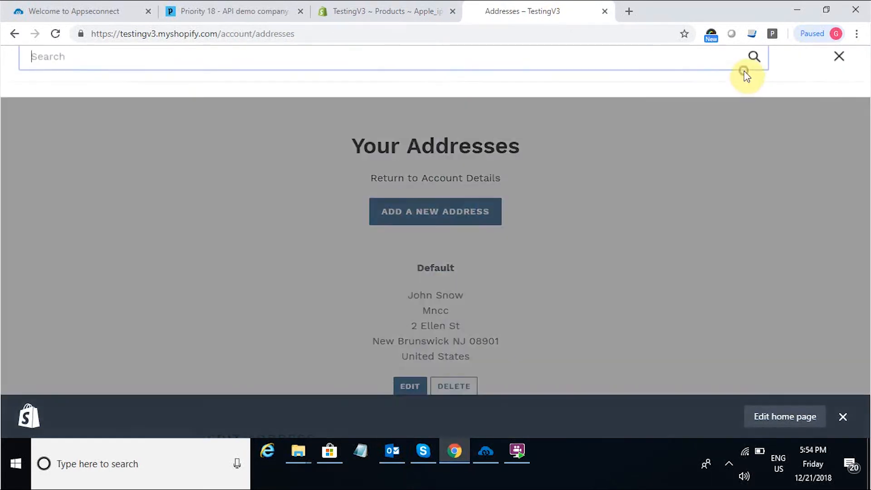
text(Apple_iphone_6s_Rose)
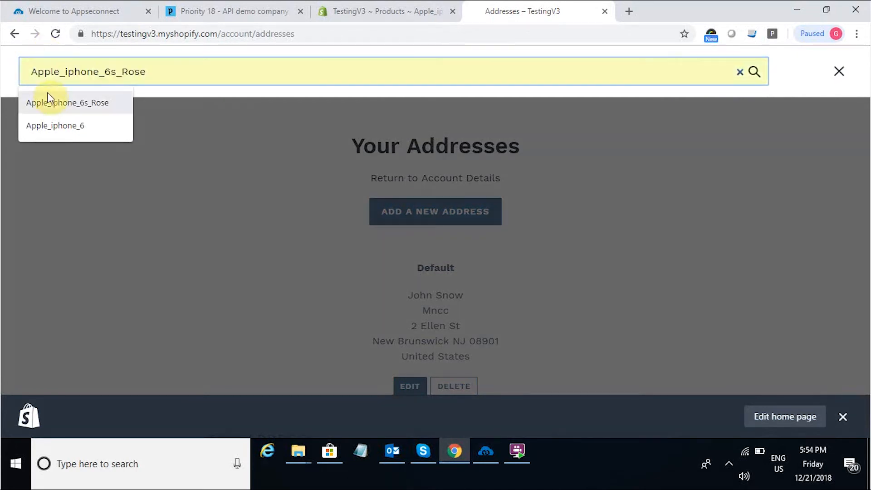
click(46, 100)
key(Return)
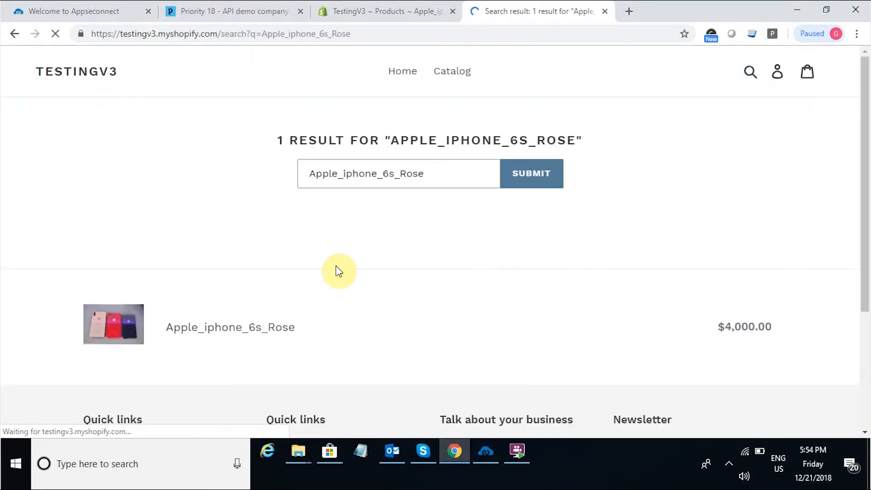
Add the Apple_iphone_6s_Rose, size 6, Green, to the cart and review the $4,000.00 subtotal.
click(866, 334)
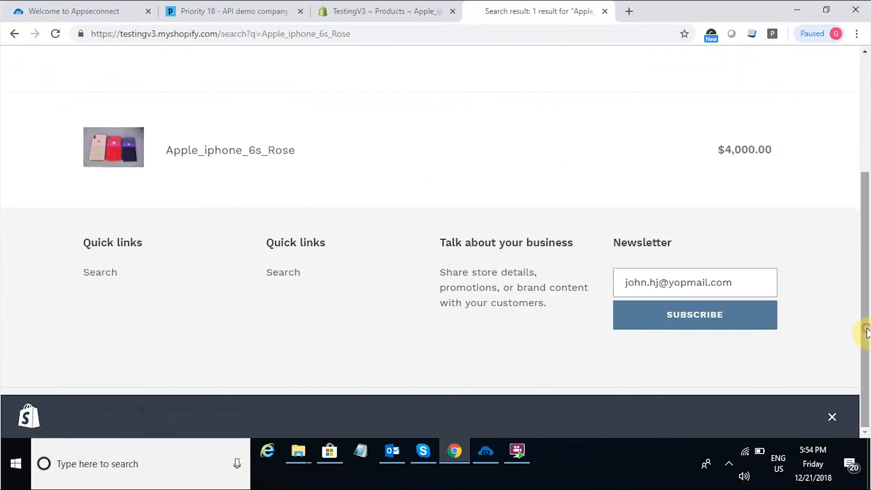
click(232, 156)
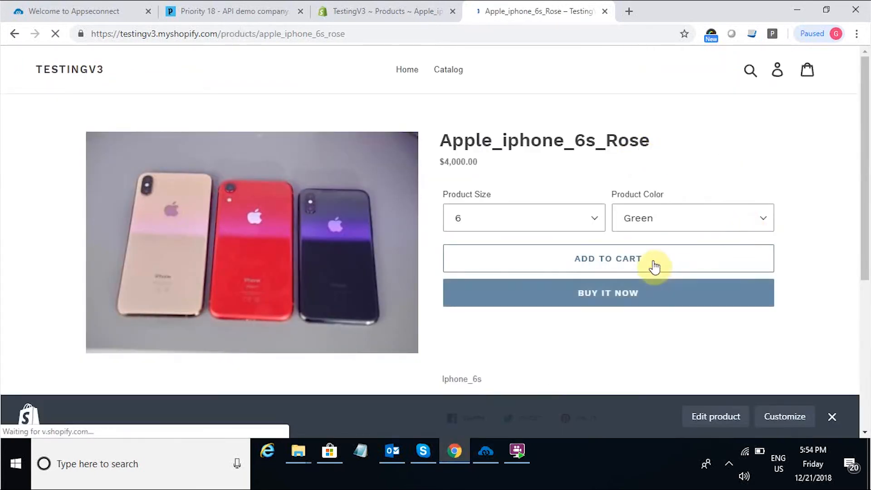
click(649, 264)
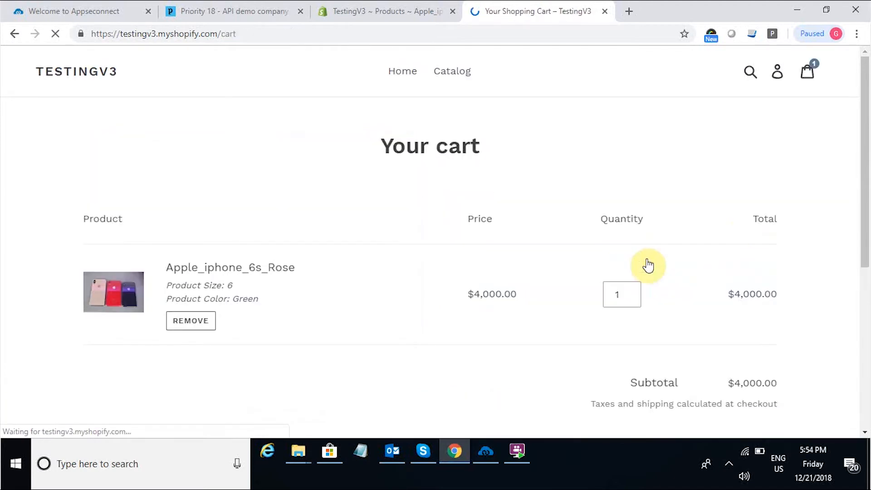
click(864, 288)
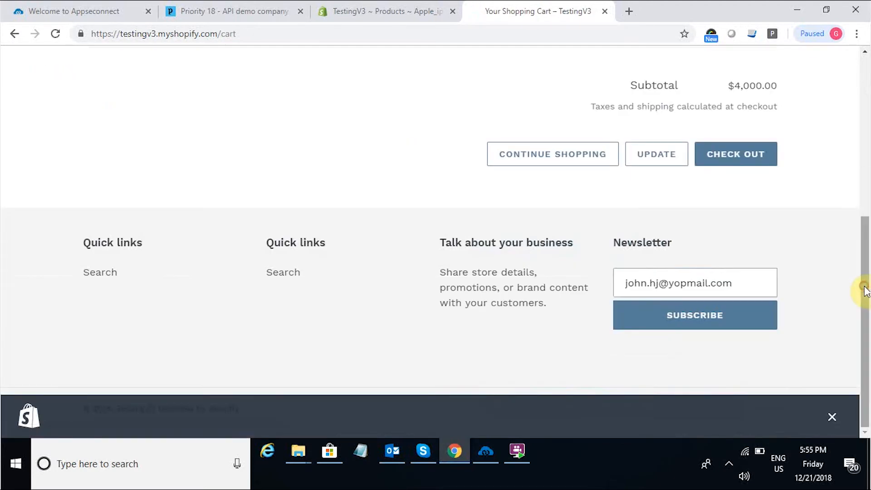
Check out the cart and choose Flat Rate shipping at $10.00.
click(722, 157)
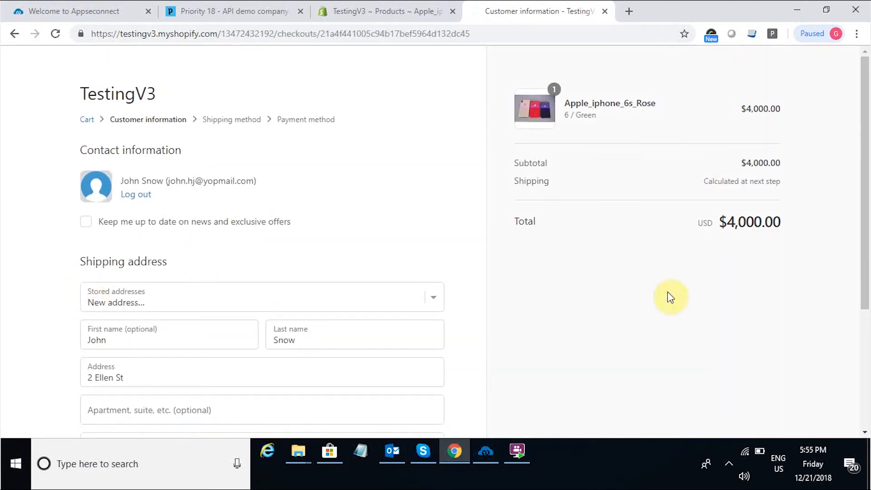
click(861, 335)
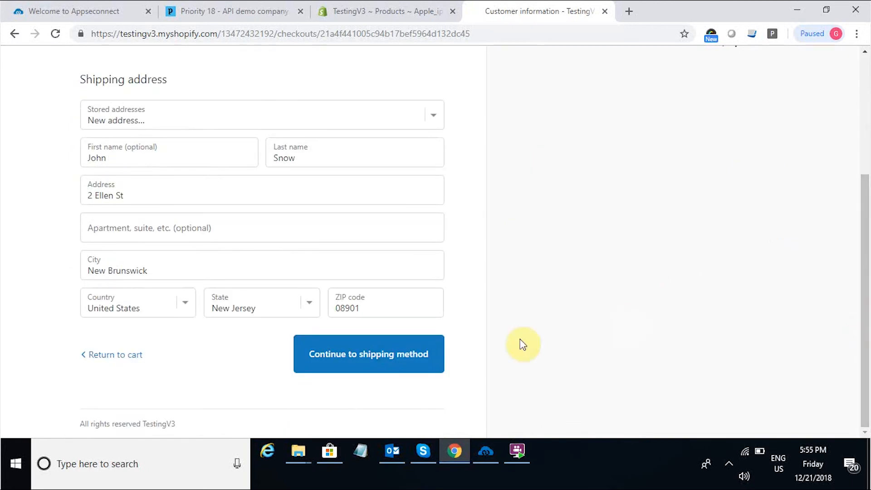
click(388, 361)
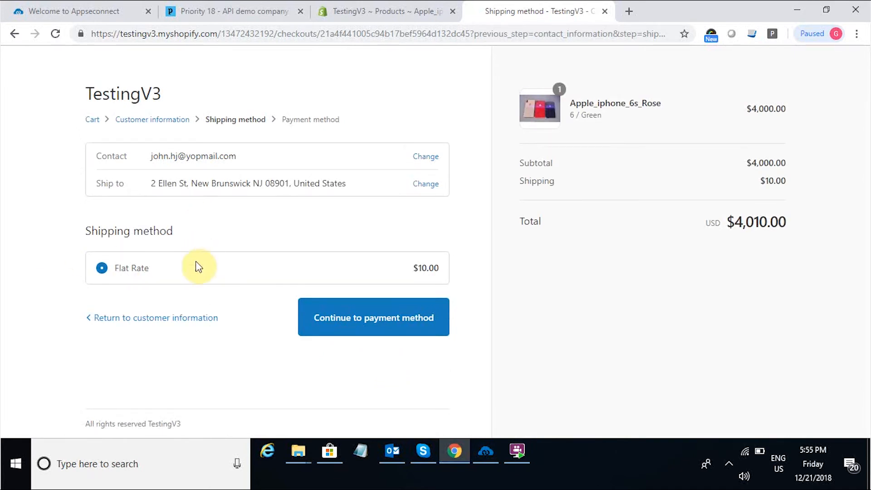
click(332, 318)
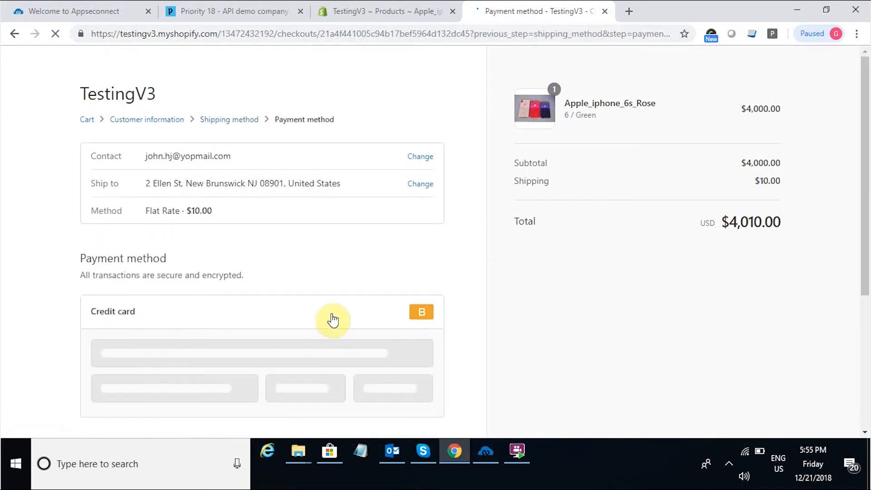
Enter the test card number, cardholder name, expiry and security code, then complete the $4,010.00 order.
click(172, 358)
text(1)
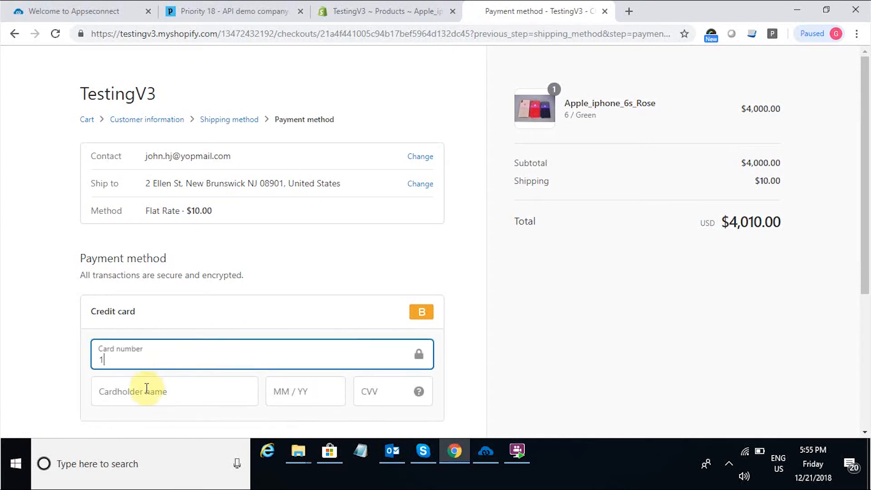
click(144, 391)
text(J)
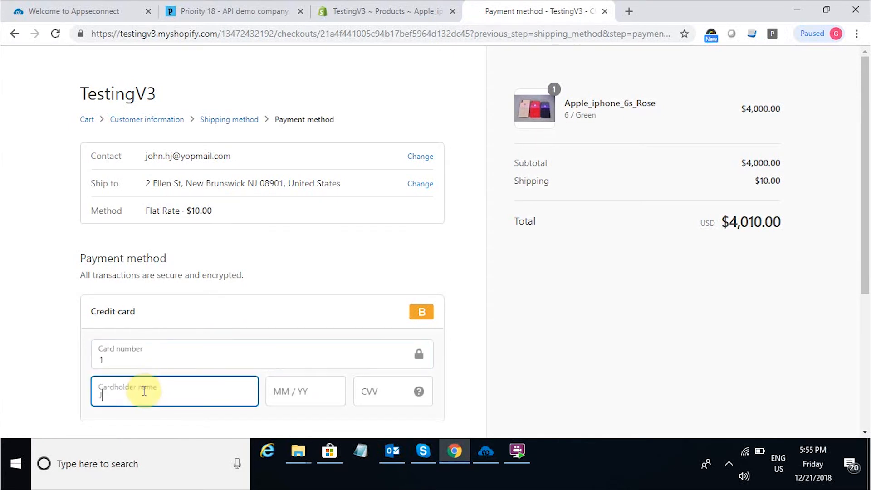
text(ohn Snow)
click(318, 393)
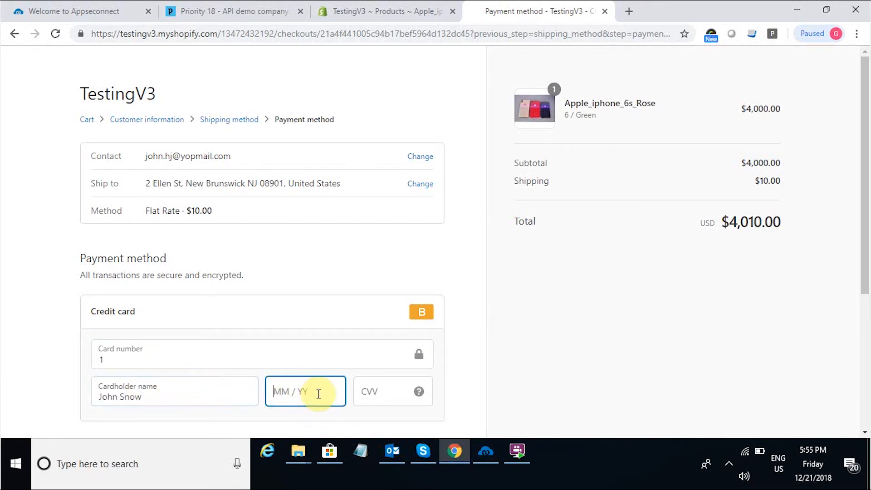
text(02 / 2022)
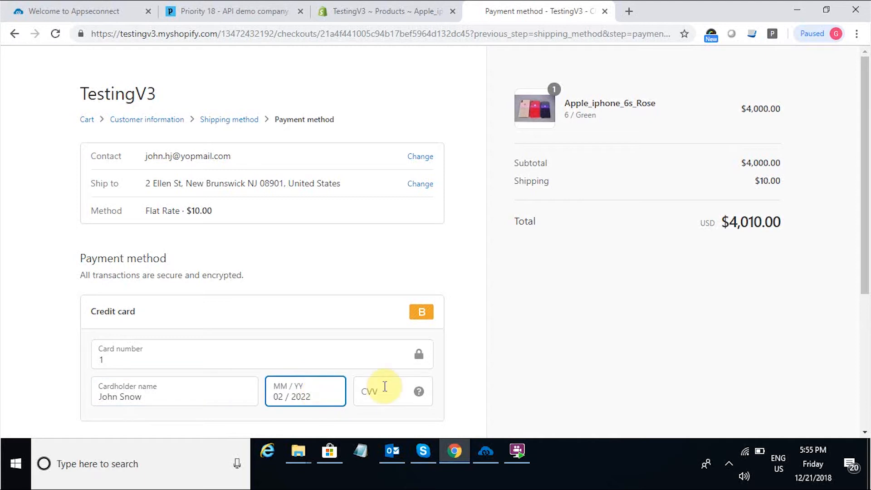
click(385, 389)
text(111)
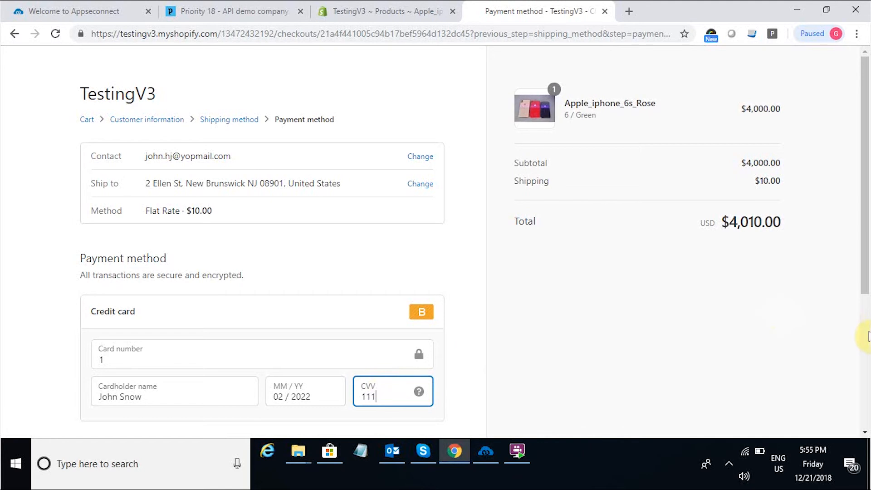
scroll(867, 335, down, 5)
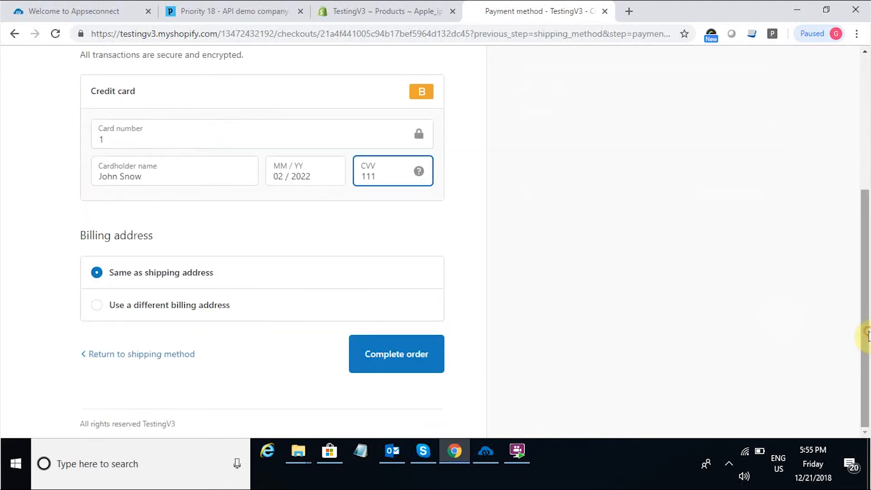
click(412, 361)
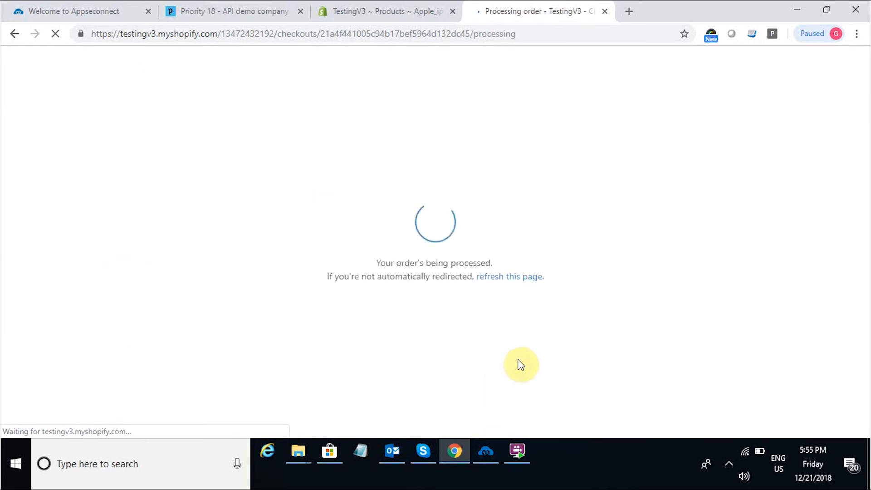
Run the Shopify-to-Priority Order Add sync, then bring up the new order in Priority's Sales Orders.
click(488, 445)
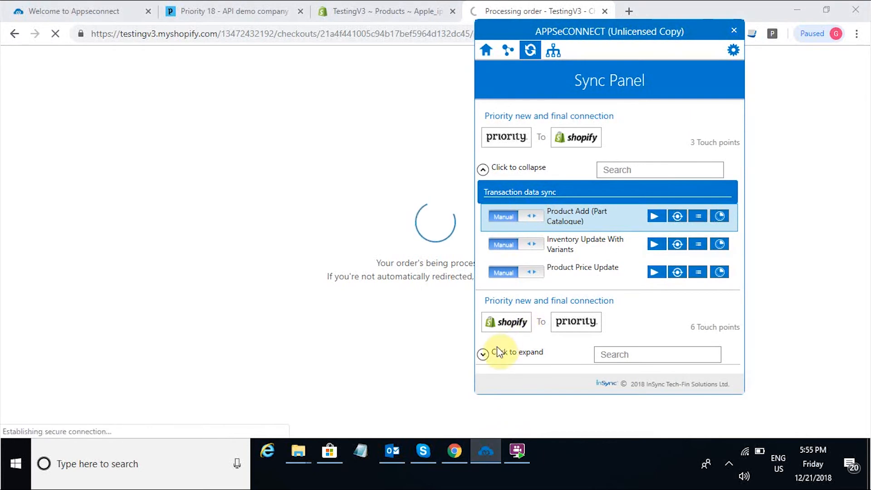
click(483, 355)
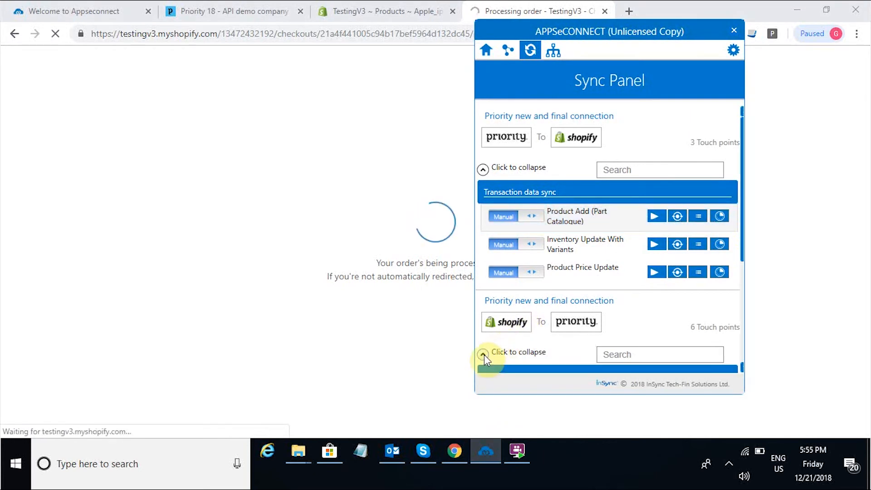
click(742, 309)
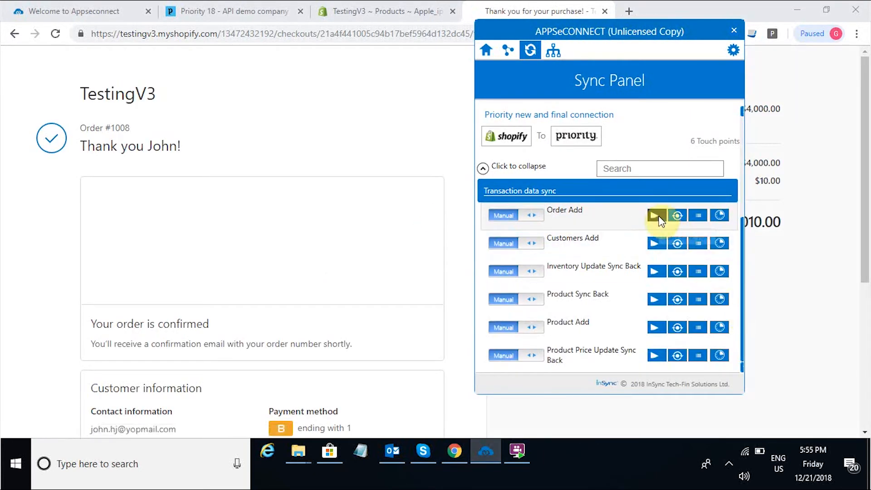
click(658, 217)
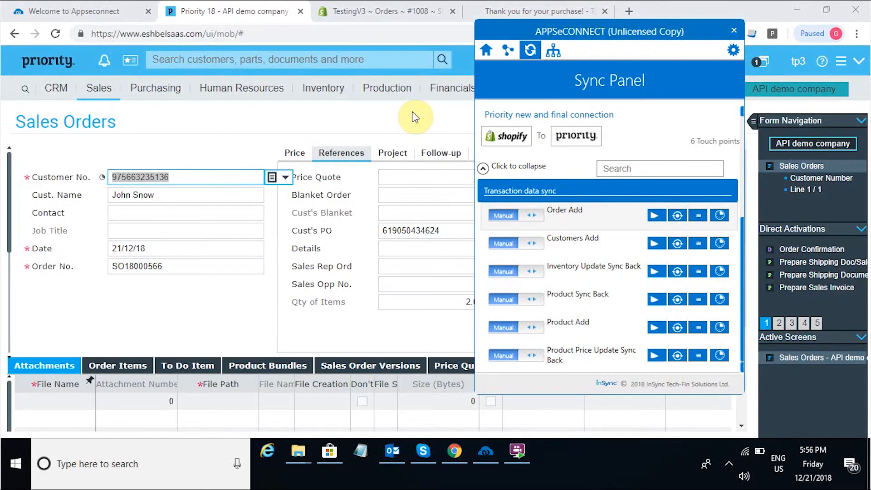
click(413, 112)
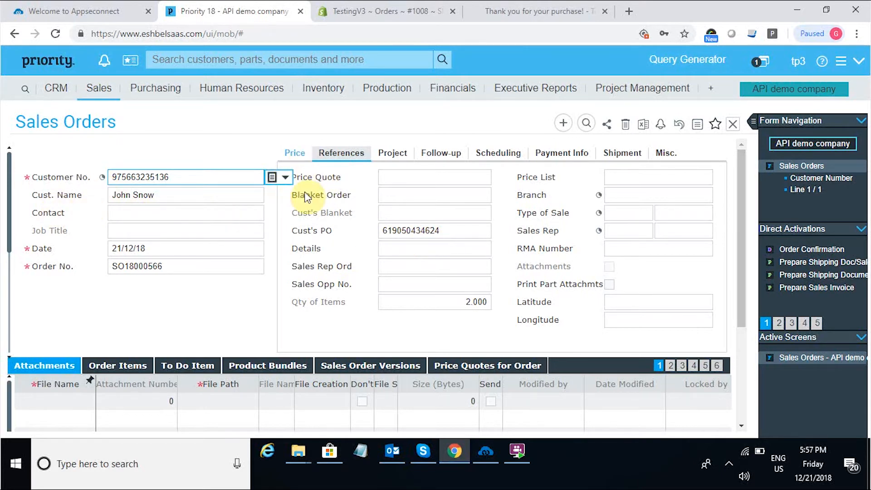
Review the synced order's item lines and the Account/Credit Card to Charge details.
click(133, 368)
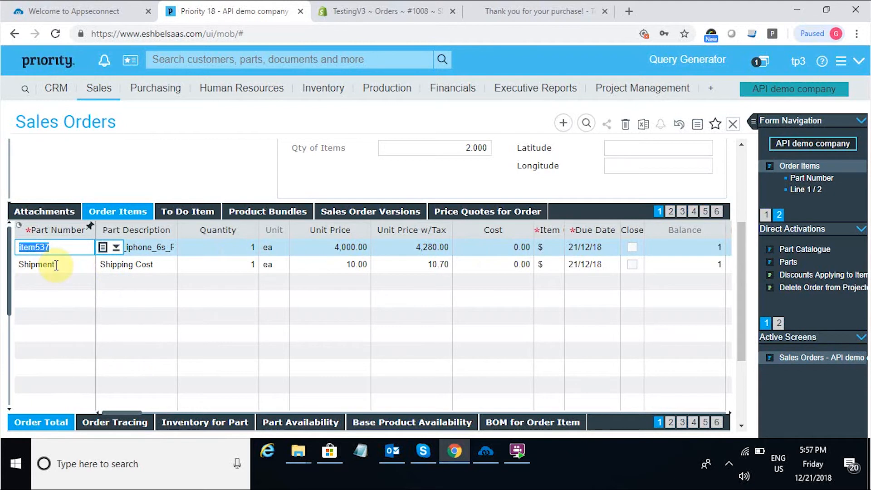
click(718, 213)
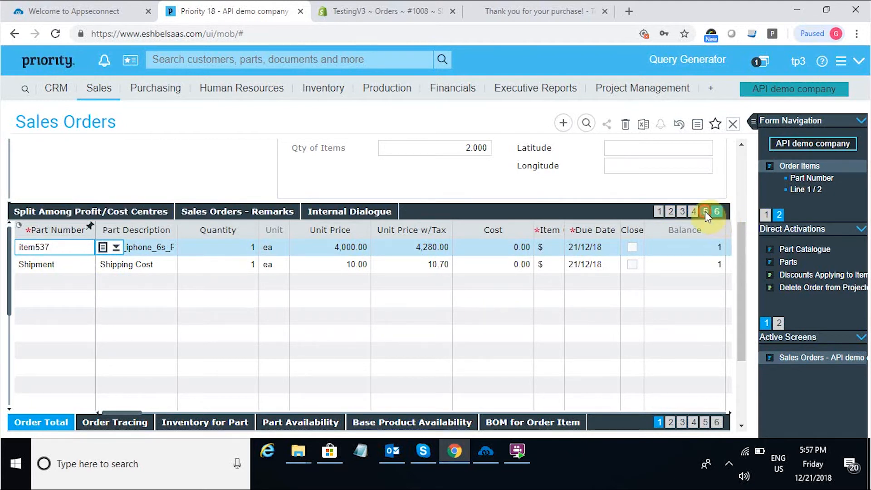
click(705, 211)
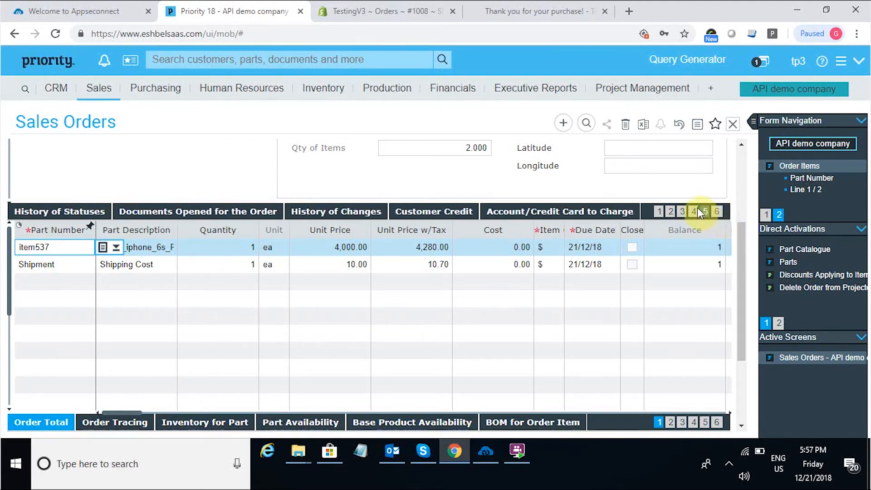
click(616, 214)
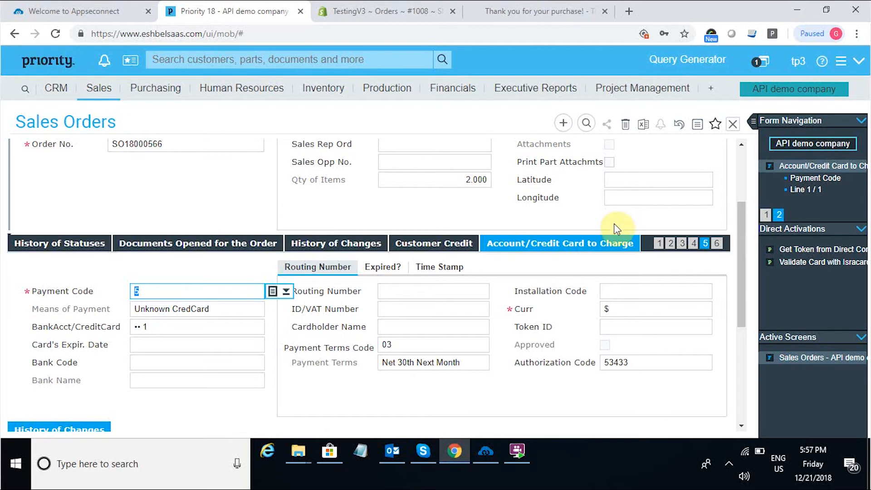
Open the order's Shipping Address and check its street, city and zip.
click(670, 243)
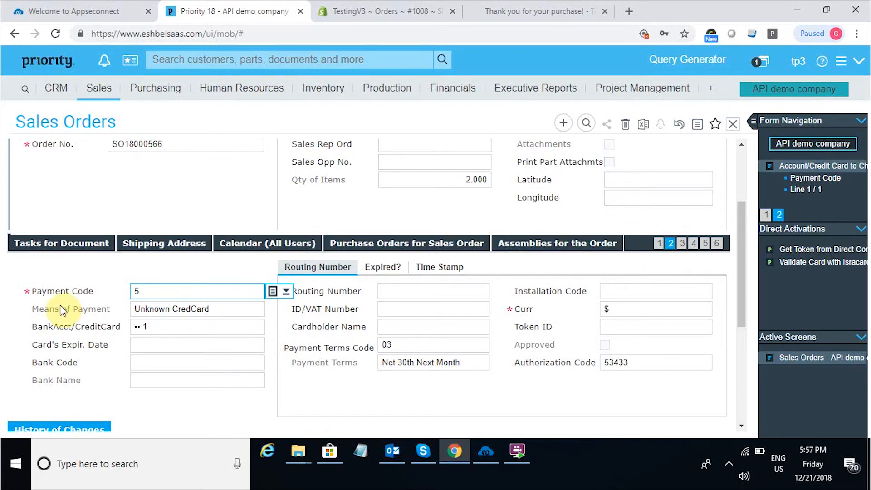
click(134, 253)
click(297, 269)
click(297, 268)
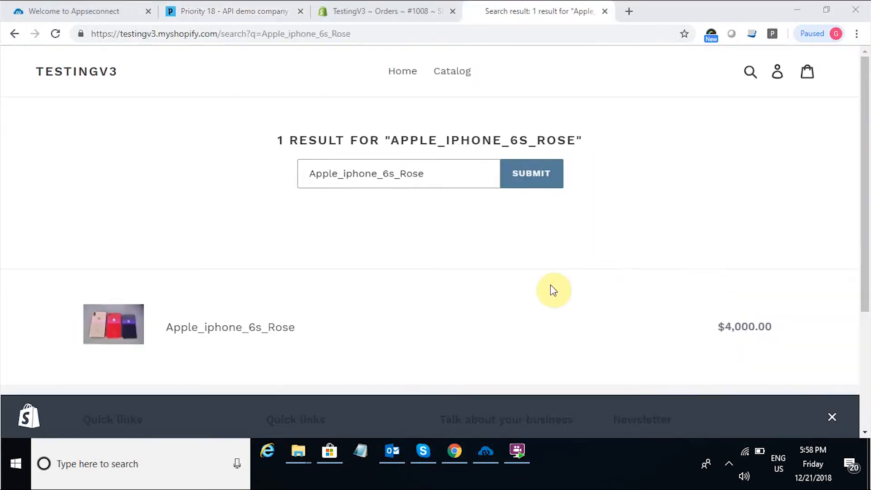
Add one Apple_iphone_6s_Rose, 6 / Green, to the cart and start checkout for $4,000.00.
click(243, 330)
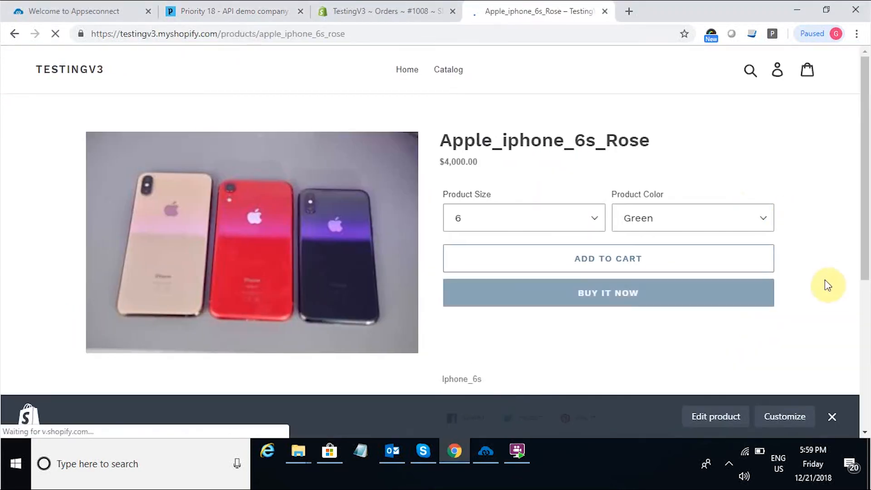
click(698, 257)
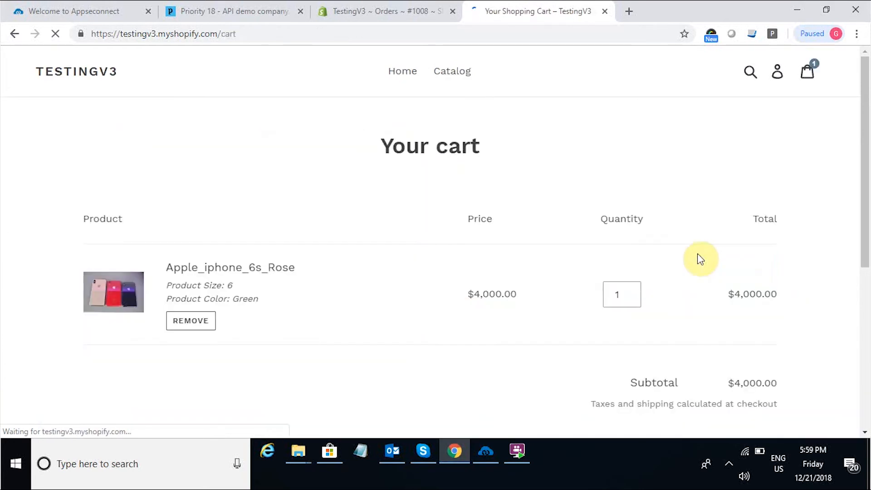
scroll(839, 313, down, 5)
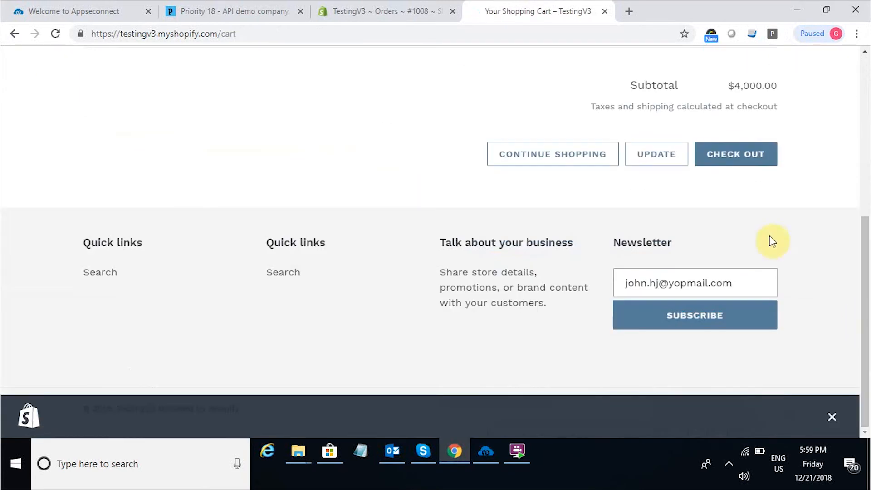
click(726, 160)
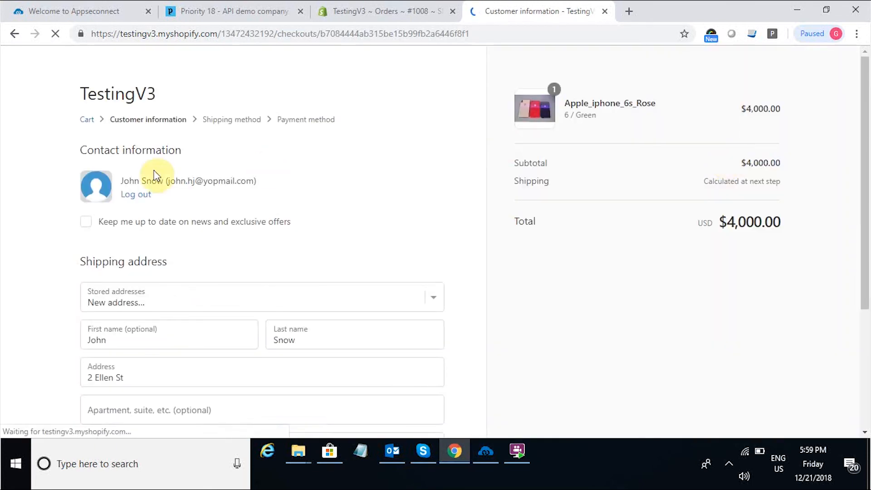
Log out and enter a new customer's contact e-mail, first name and last name.
click(136, 192)
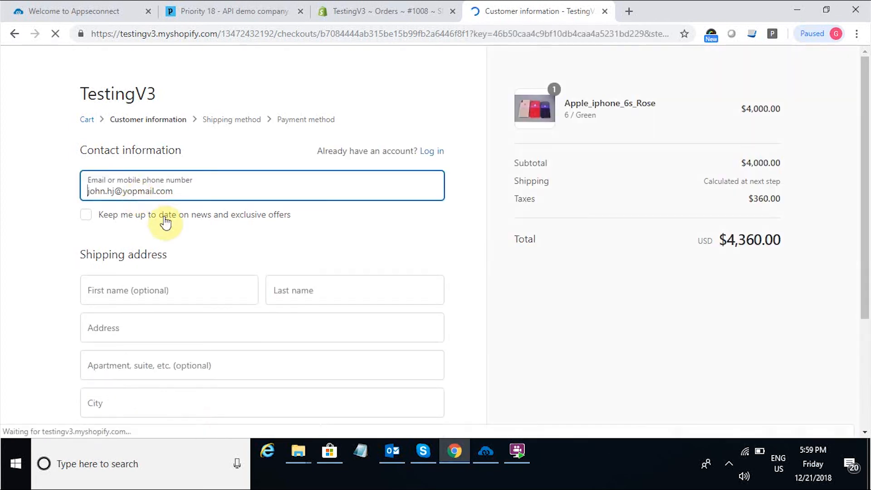
click(111, 191)
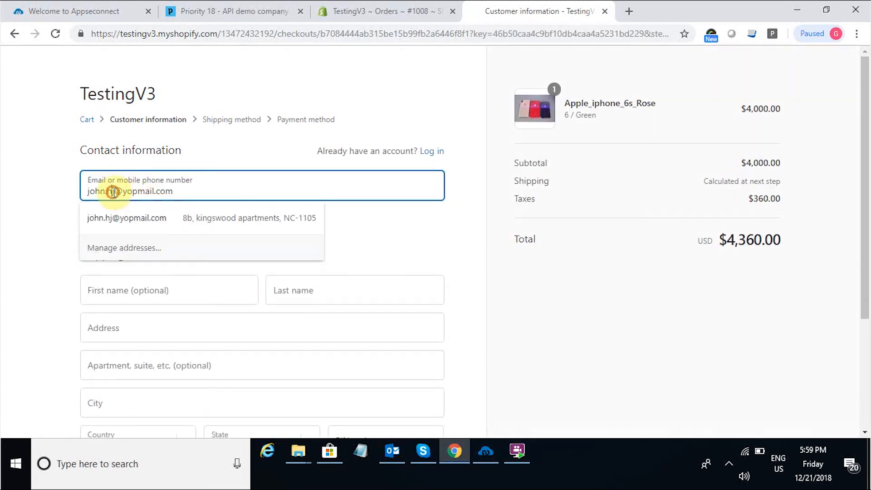
key(BackSpace)
key(BackSpace)
key(BackSpace)
key(BackSpace)
key(BackSpace)
key(BackSpace)
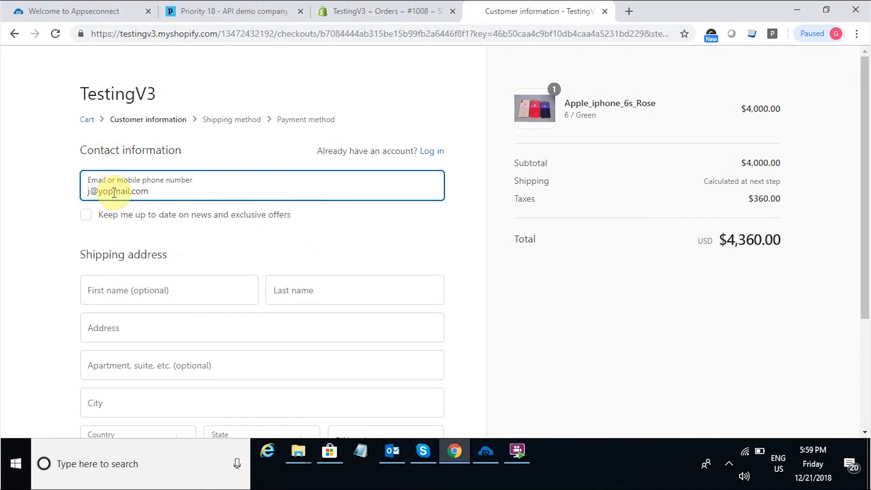
text(robert)
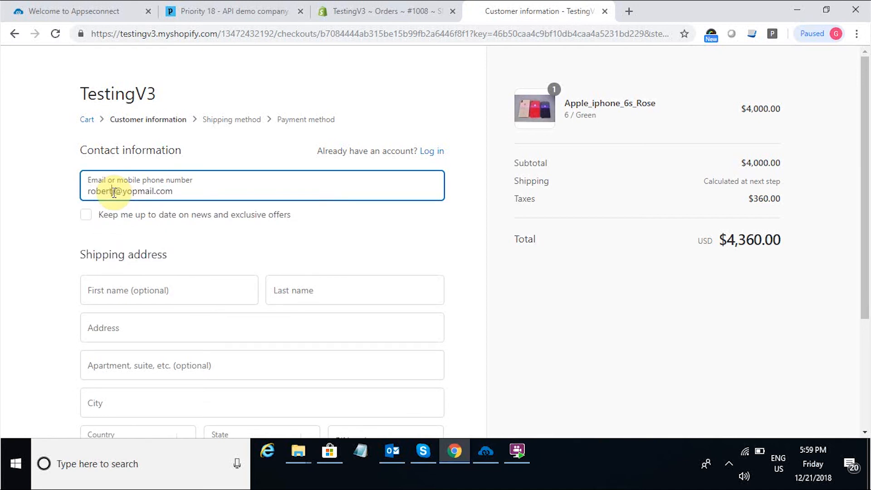
click(113, 289)
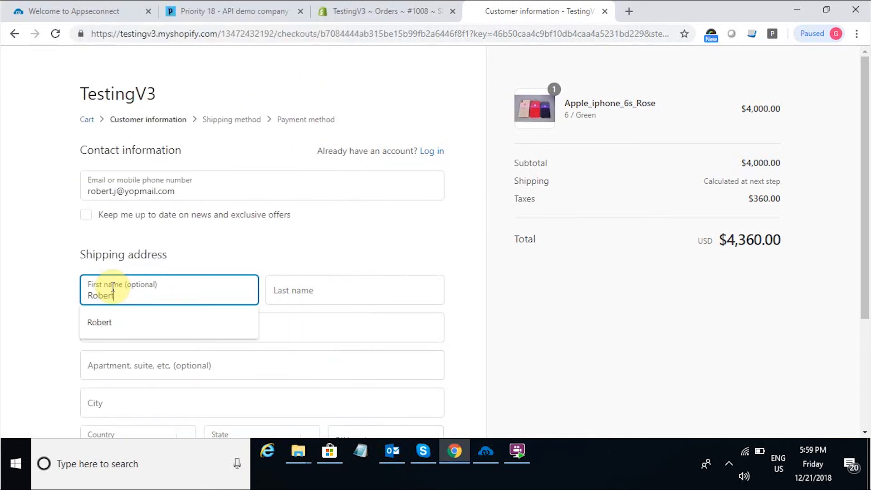
click(308, 289)
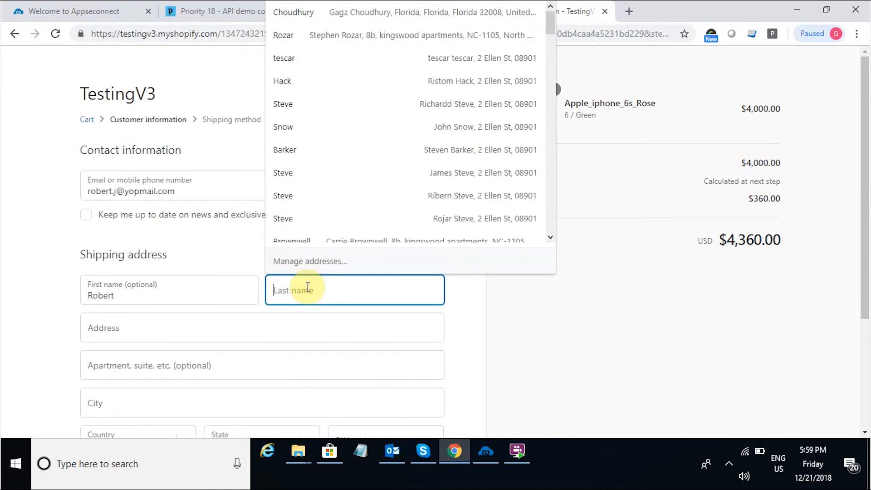
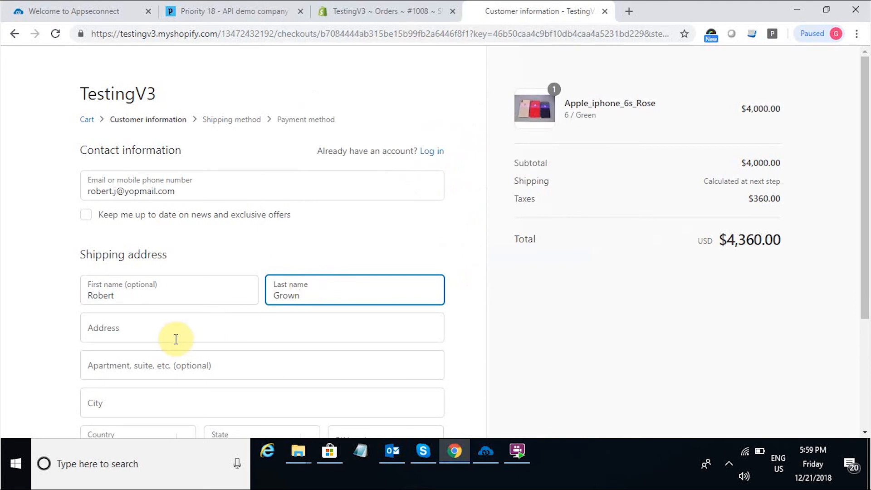
Autofill the shipping address from a saved address and continue to the payment step.
click(174, 332)
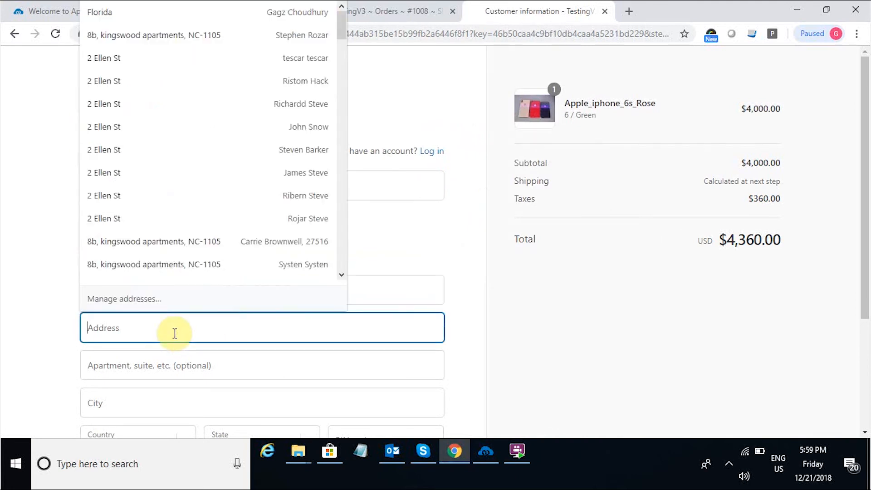
click(179, 58)
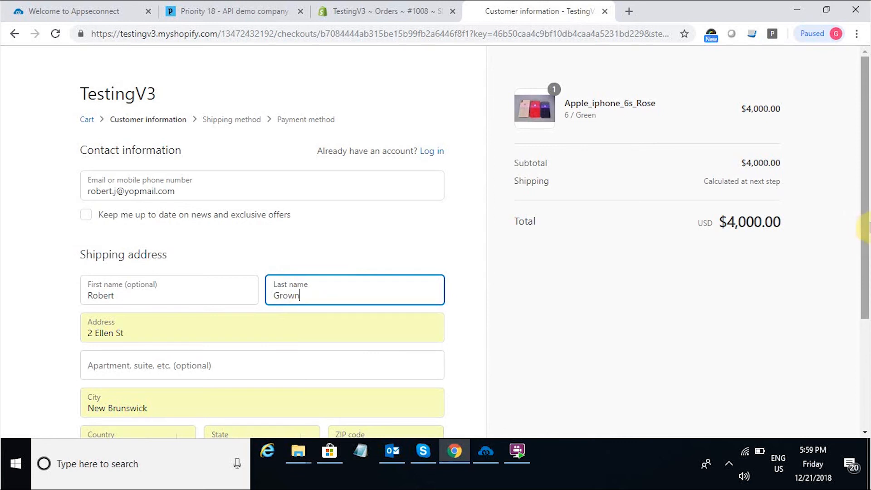
click(864, 340)
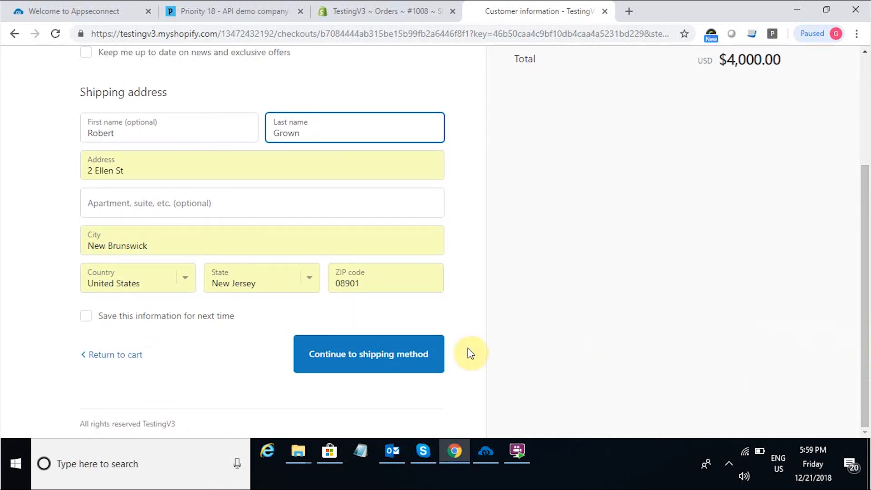
click(403, 369)
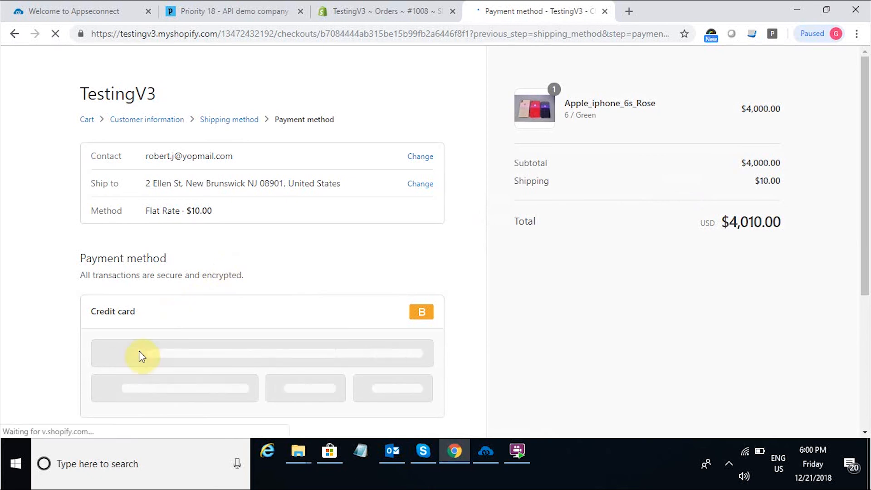
Enter the test card number, cardholder name, expiry and security code, then complete the $4,010.00 order.
click(140, 353)
text(1)
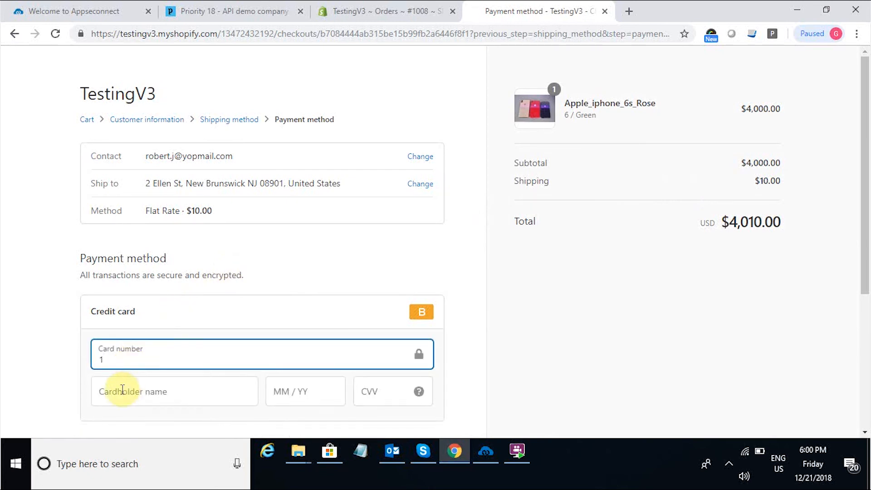
click(123, 389)
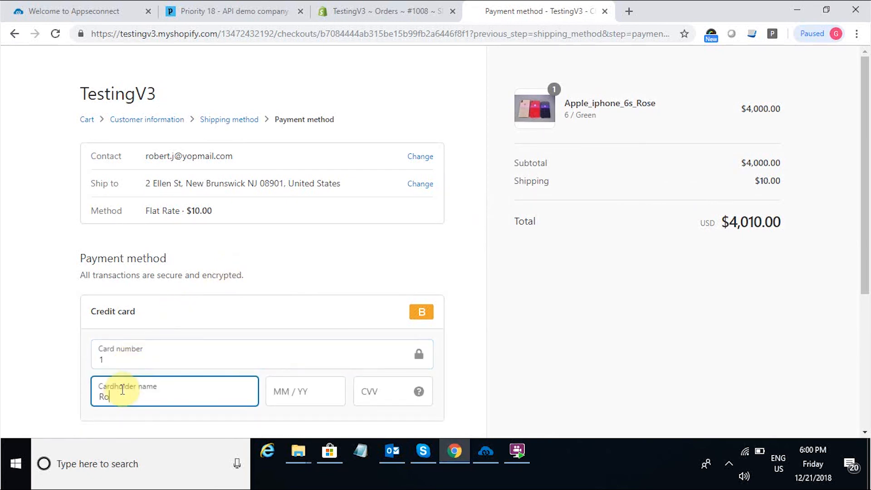
click(335, 393)
text(092022)
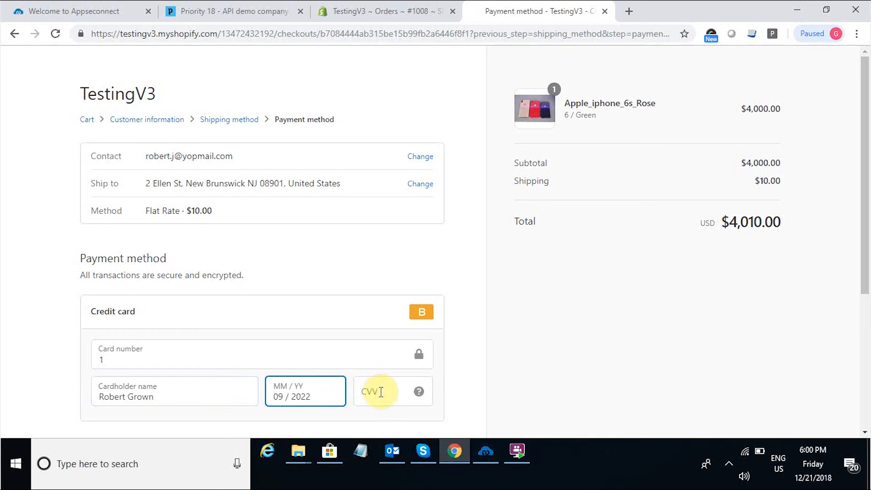
click(381, 392)
text(111)
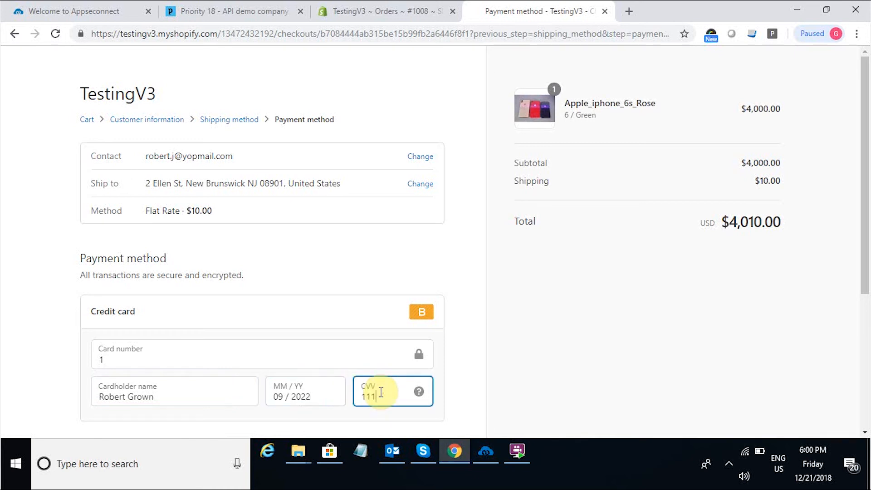
click(865, 339)
click(432, 342)
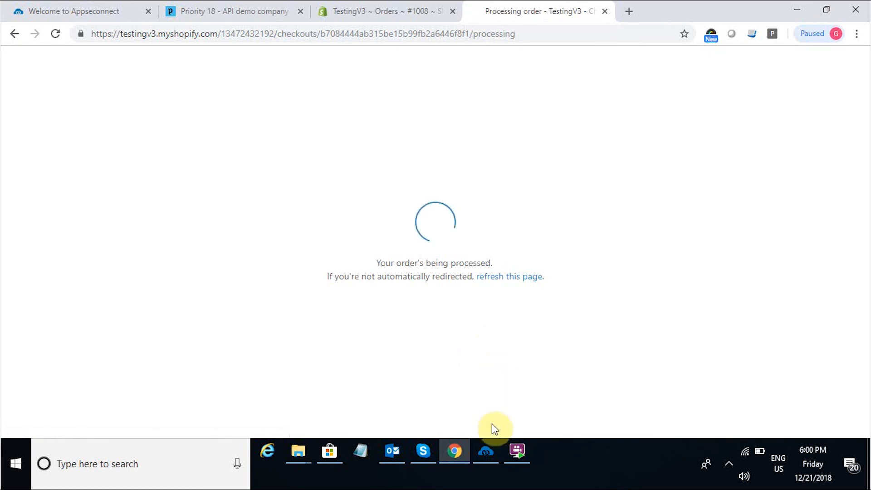
mouse_move(484, 447)
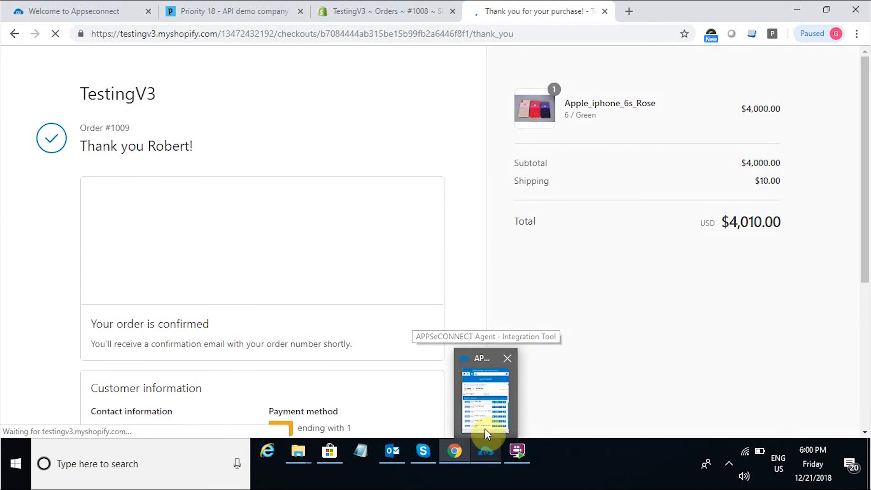
Run the Order Add sync in APPSeCONNECT's Sync Panel and return to Priority in Chrome.
click(485, 429)
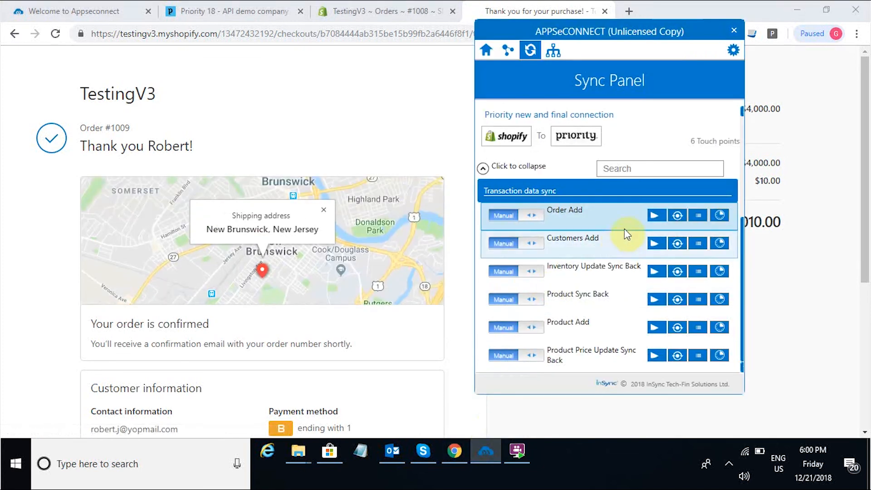
click(654, 216)
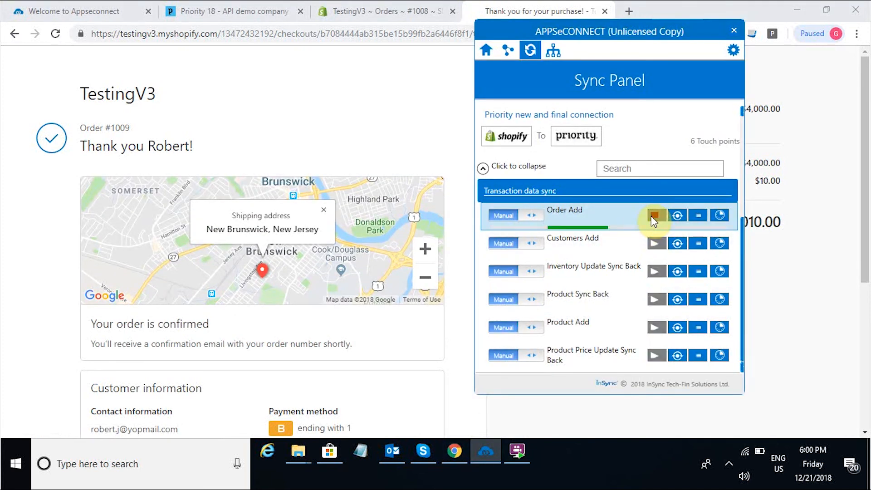
click(435, 104)
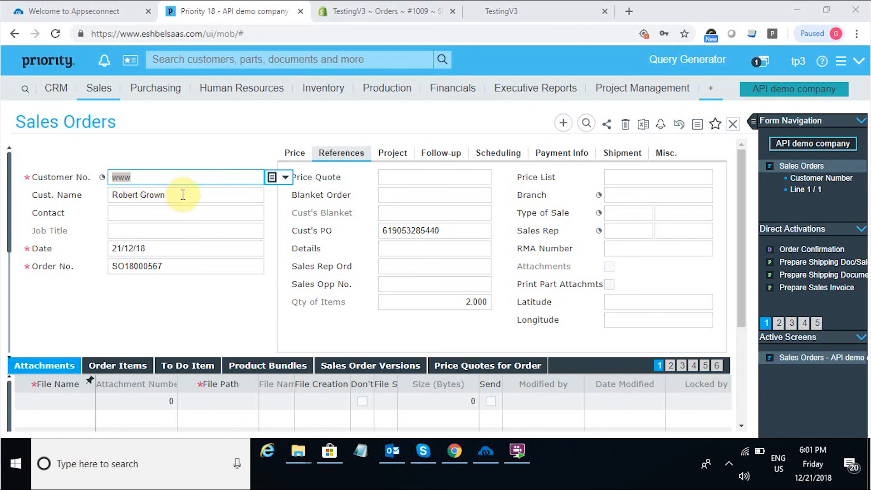
Check the order's item537 line at 4,000.00, card payment details and the shipping address street, city and zip.
click(112, 368)
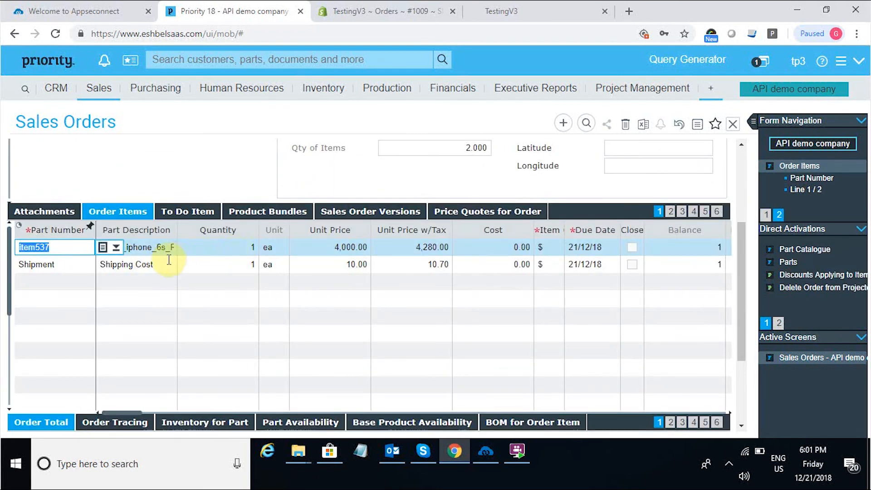
click(717, 210)
click(617, 213)
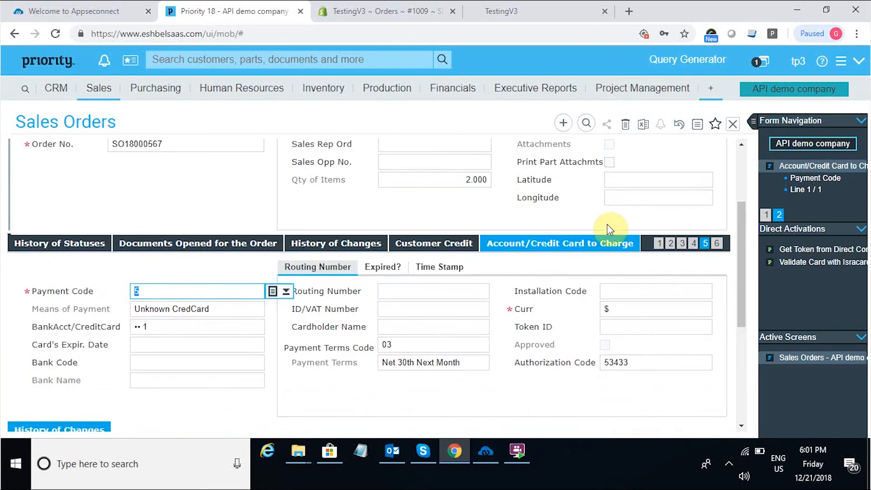
click(670, 243)
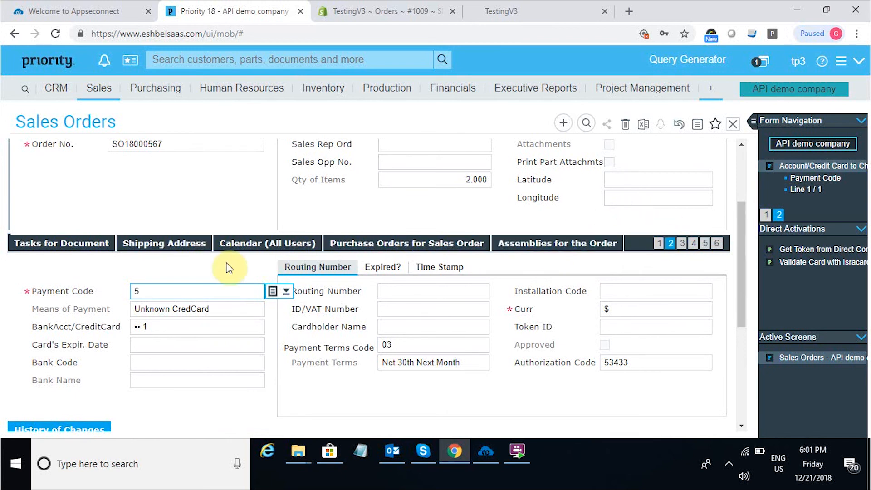
click(181, 249)
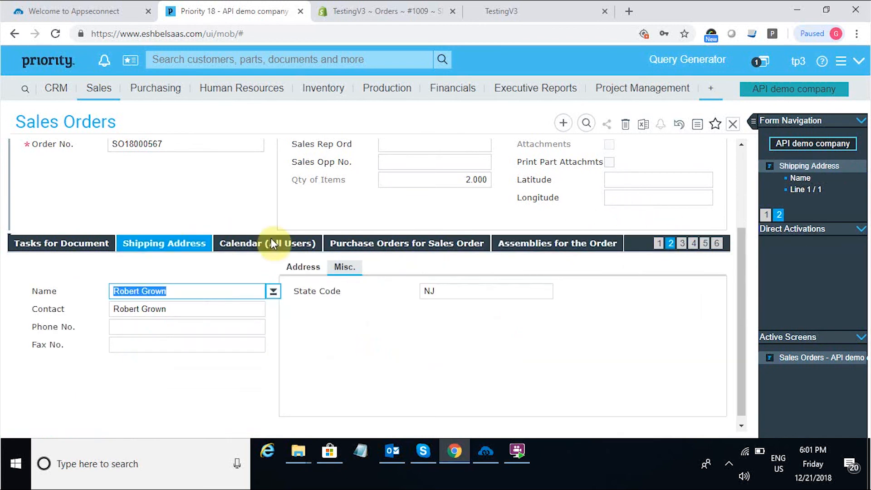
click(303, 266)
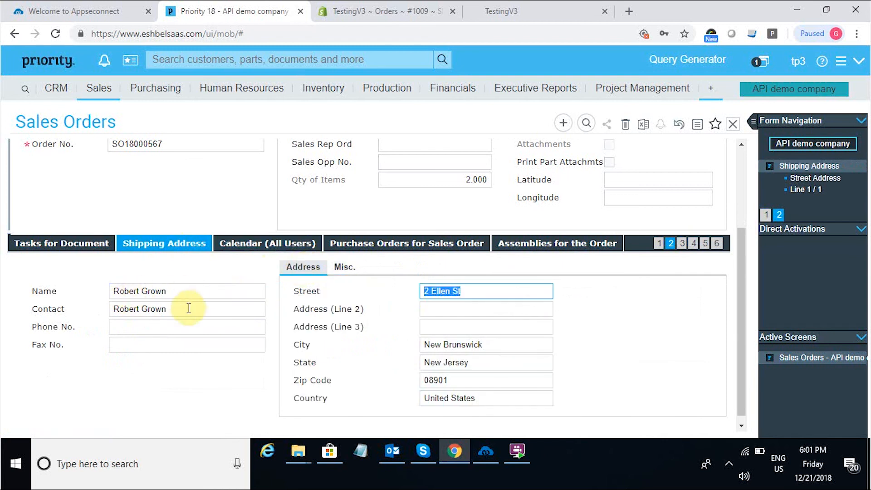